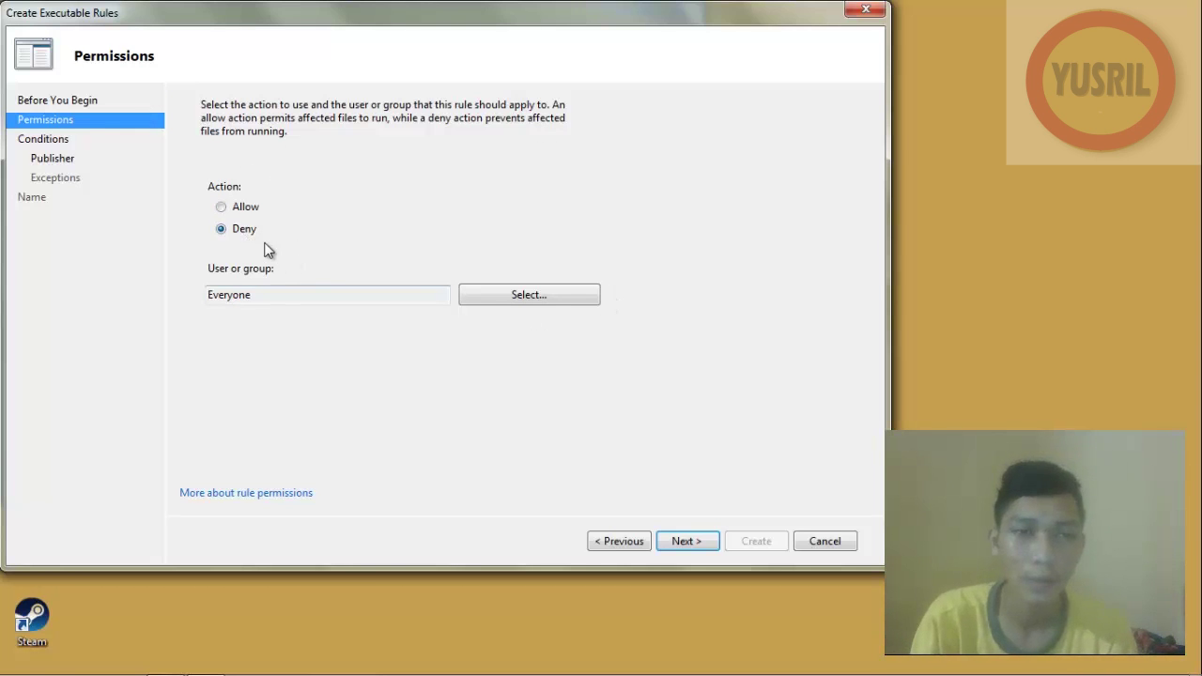
# Step: Assign the deny rule to the local account GUEST 2, picked from an advanced search of the computer's users and groups
pyautogui.click(544, 294)
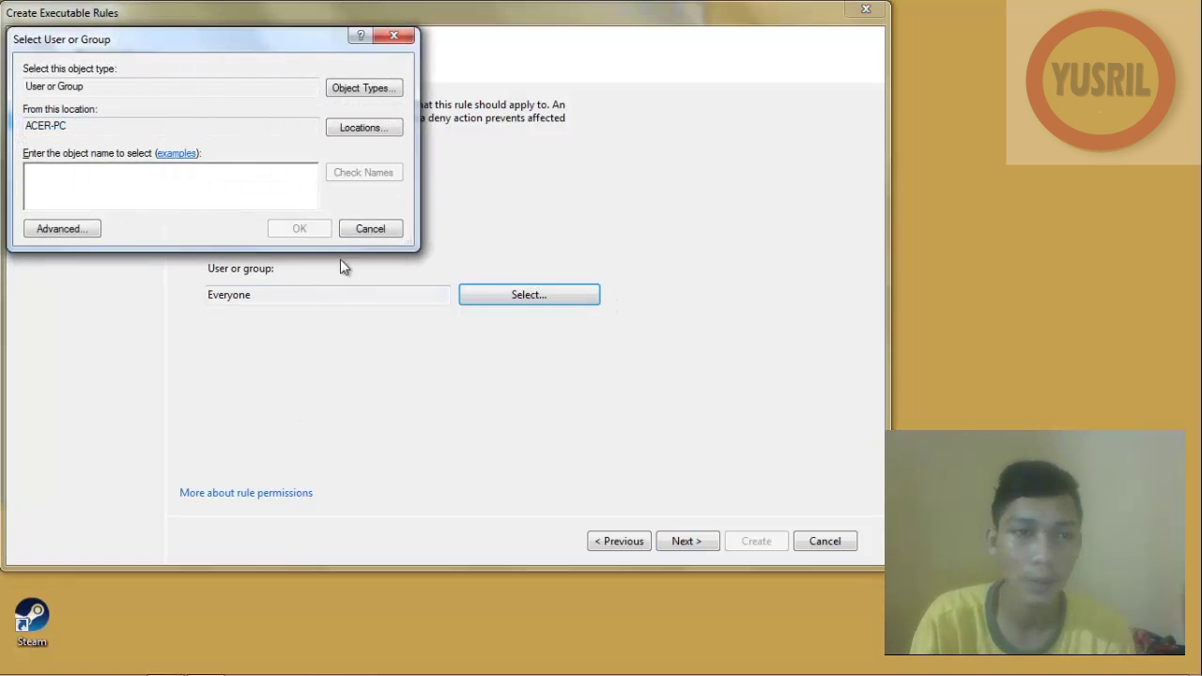
pyautogui.click(398, 35)
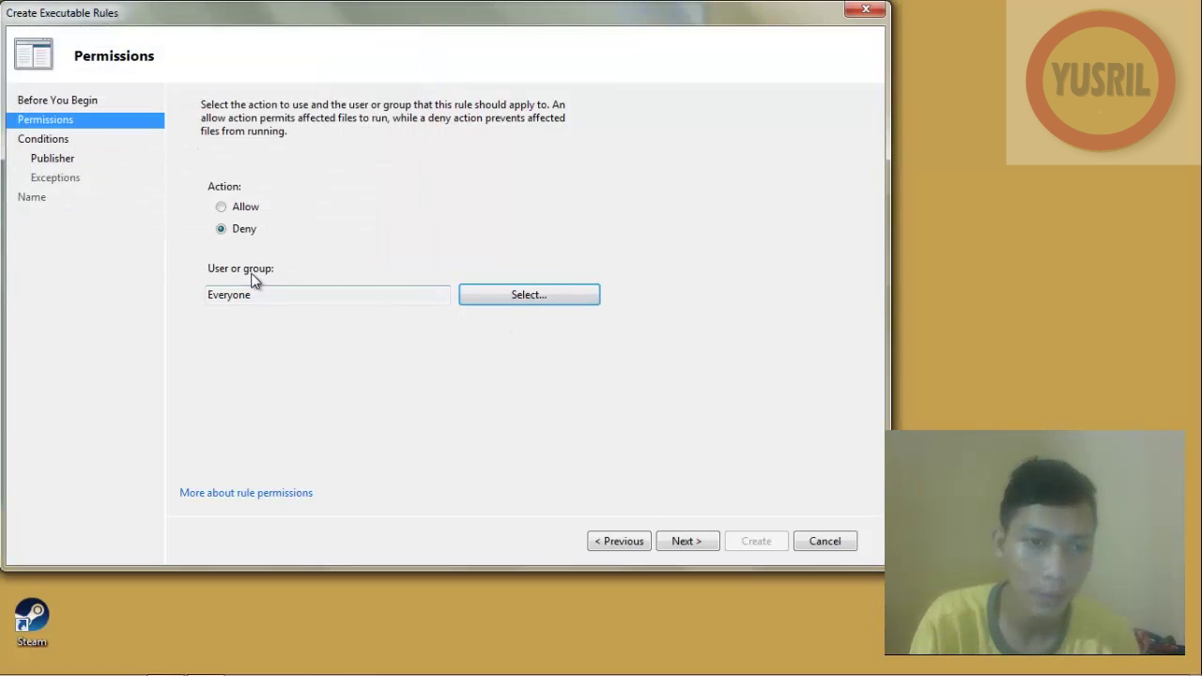
pyautogui.click(550, 296)
pyautogui.click(71, 235)
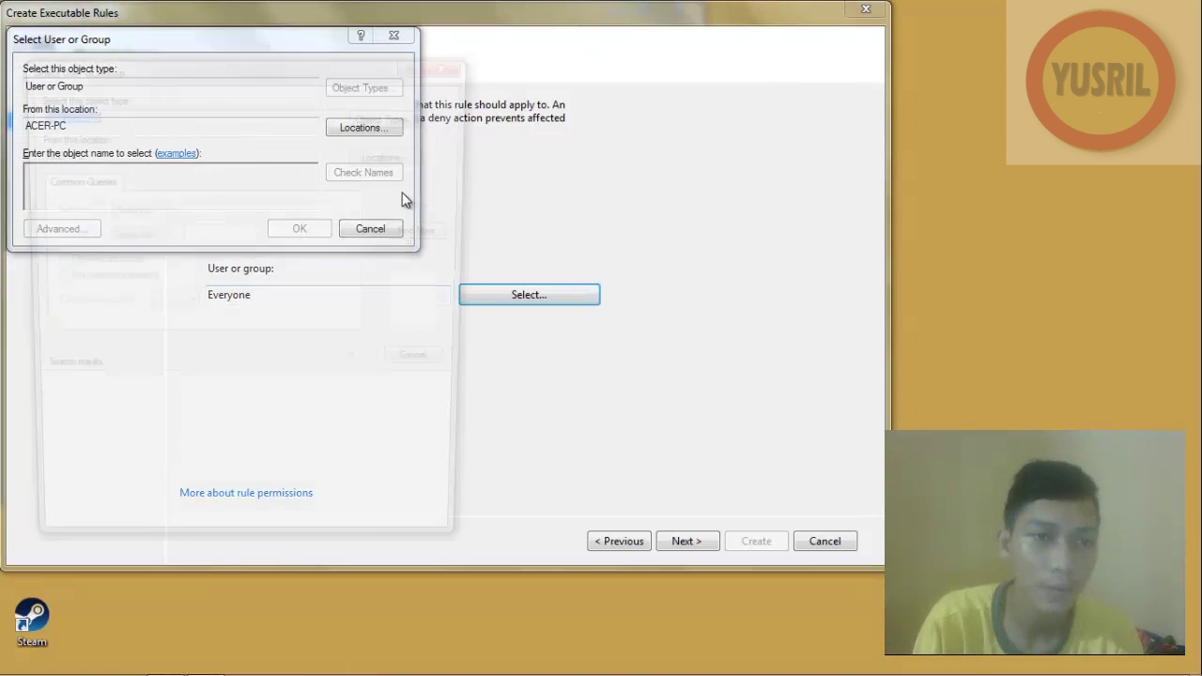
pyautogui.click(429, 232)
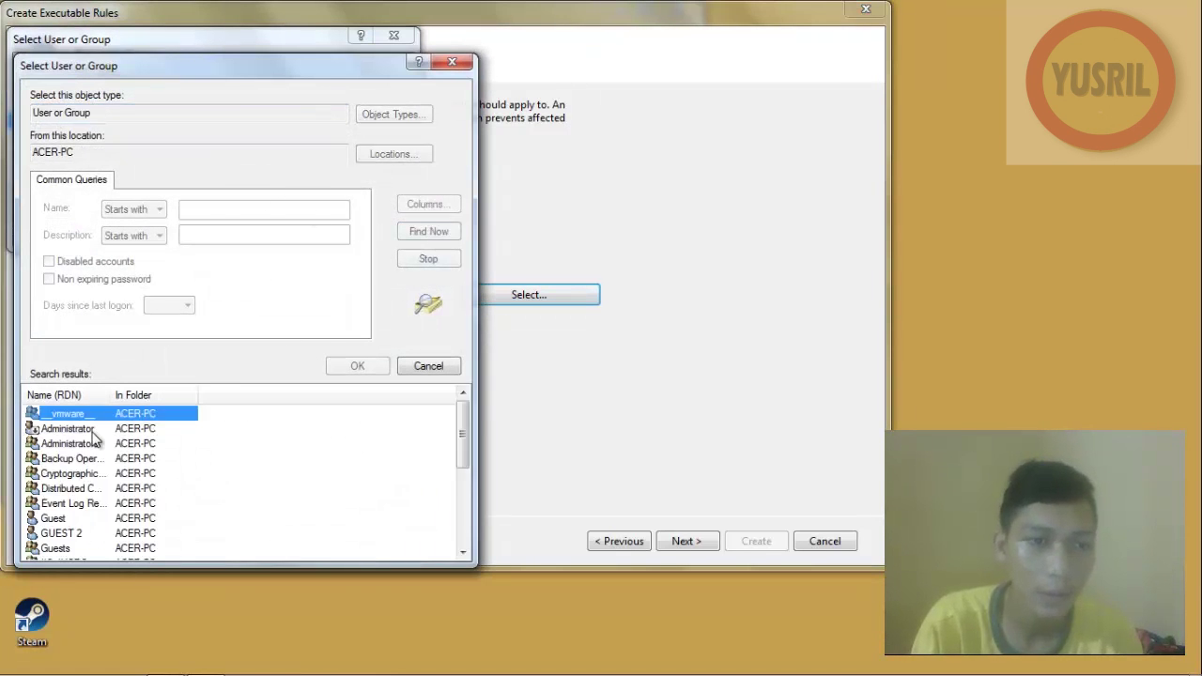
pyautogui.click(90, 533)
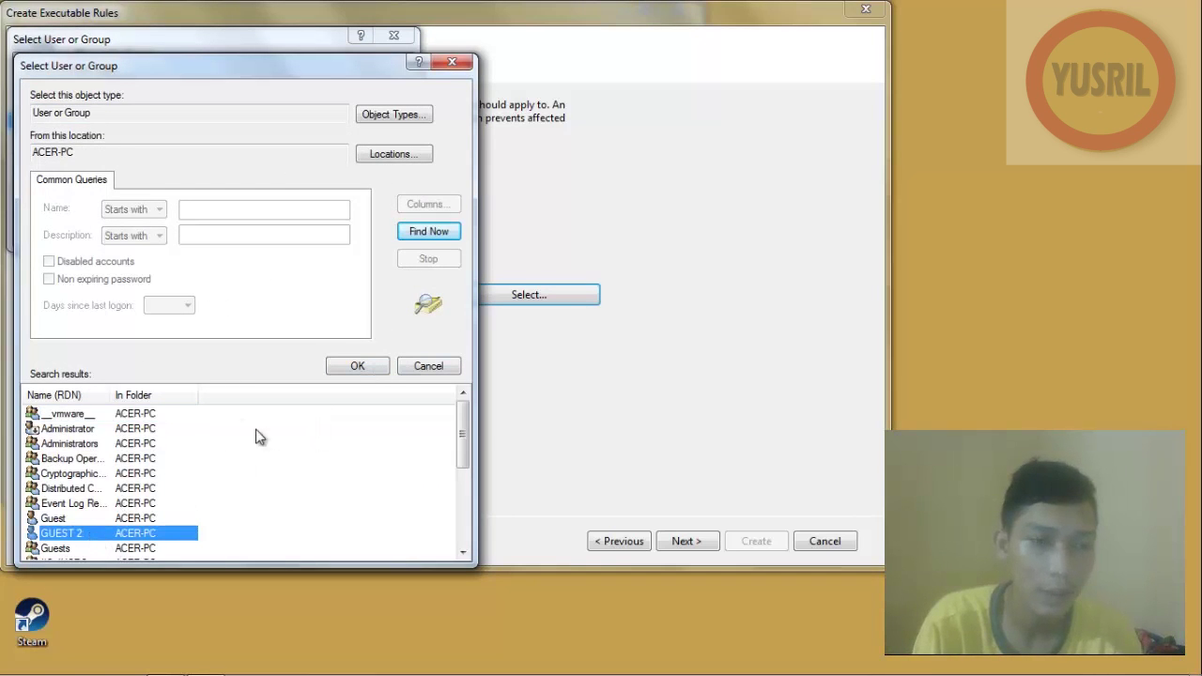
pyautogui.click(344, 369)
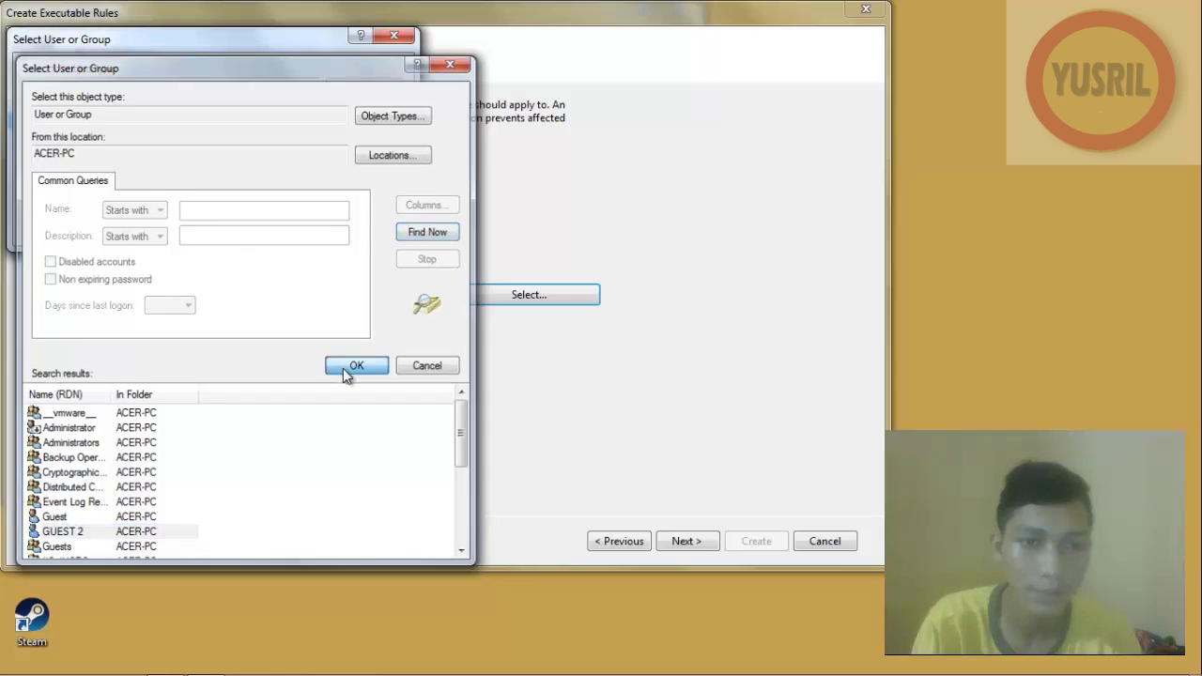
pyautogui.click(298, 229)
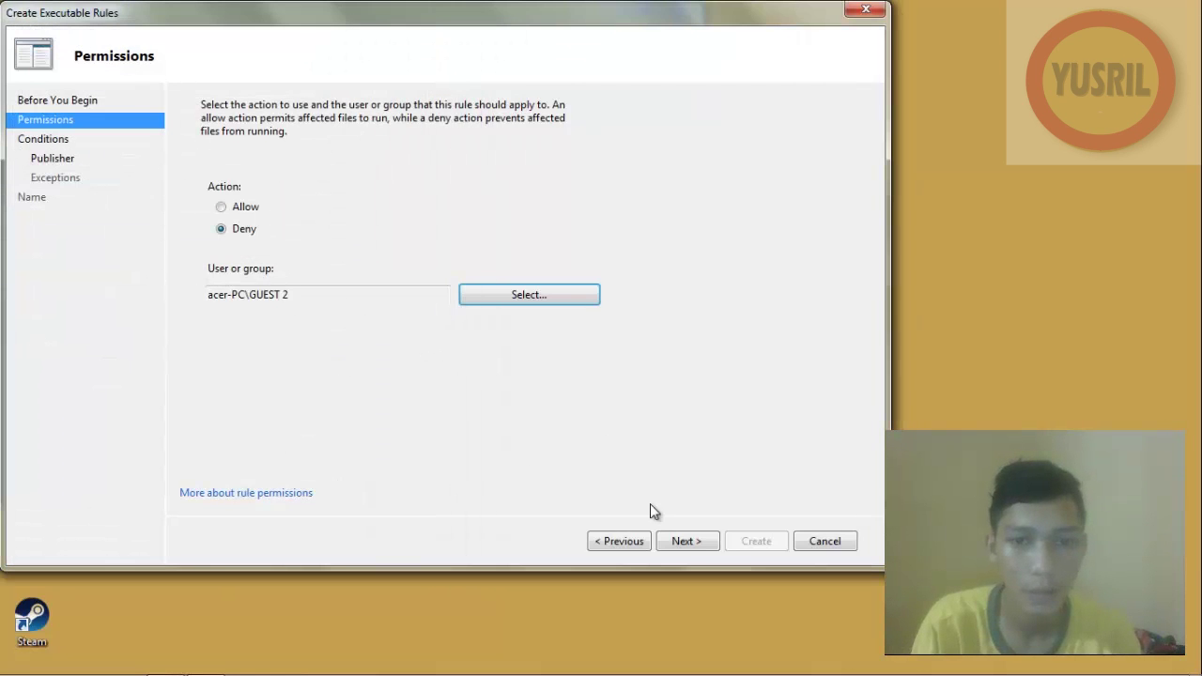
# Step: Use Publisher as the primary condition, with firefox.exe from C:\Program Files (x86)\Mozilla Firefox as the reference file
pyautogui.click(685, 542)
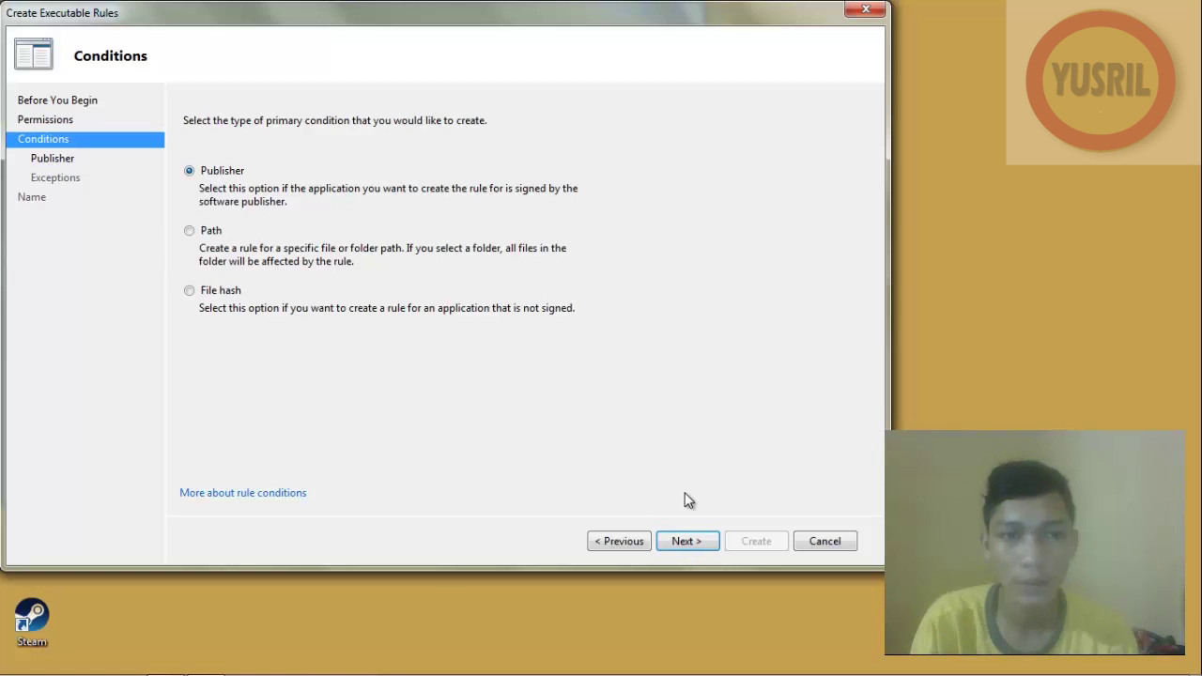
pyautogui.click(703, 545)
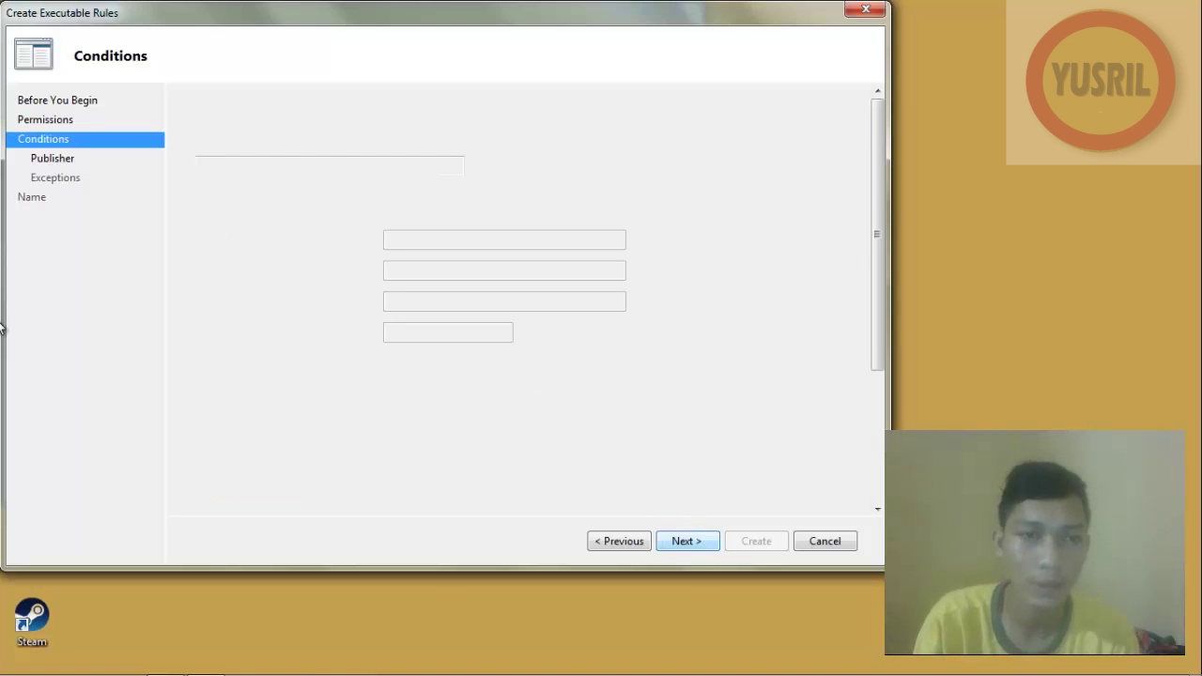
pyautogui.click(516, 175)
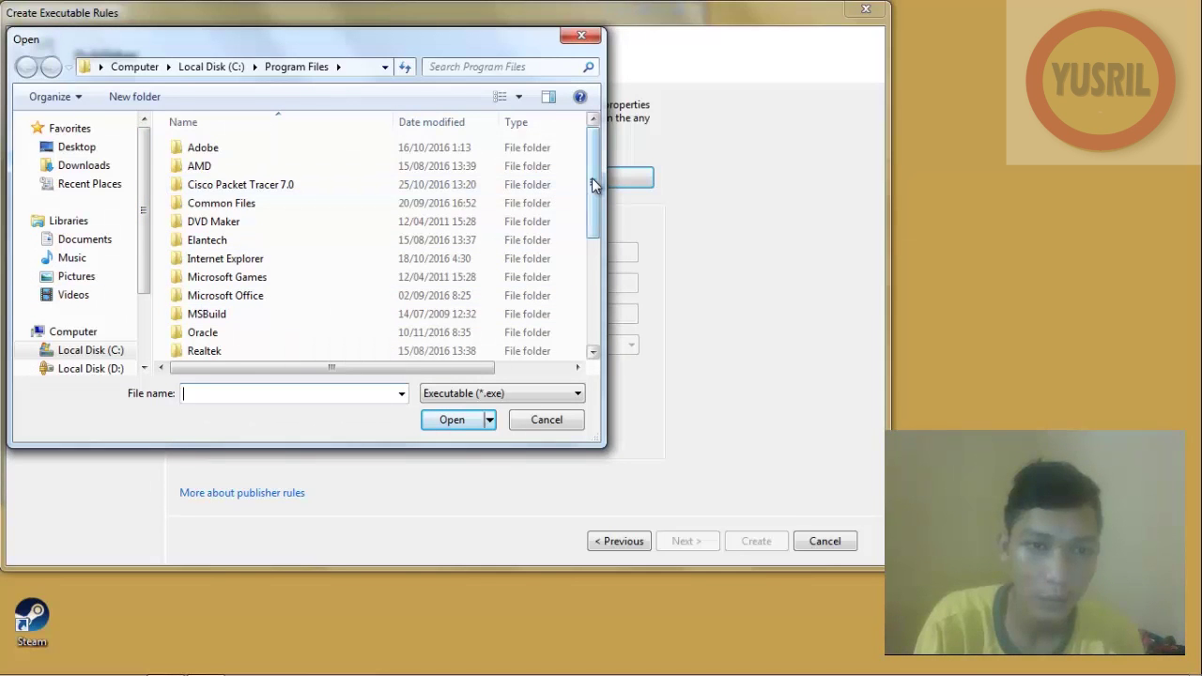
pyautogui.moveTo(594, 192); pyautogui.dragTo(564, 191)
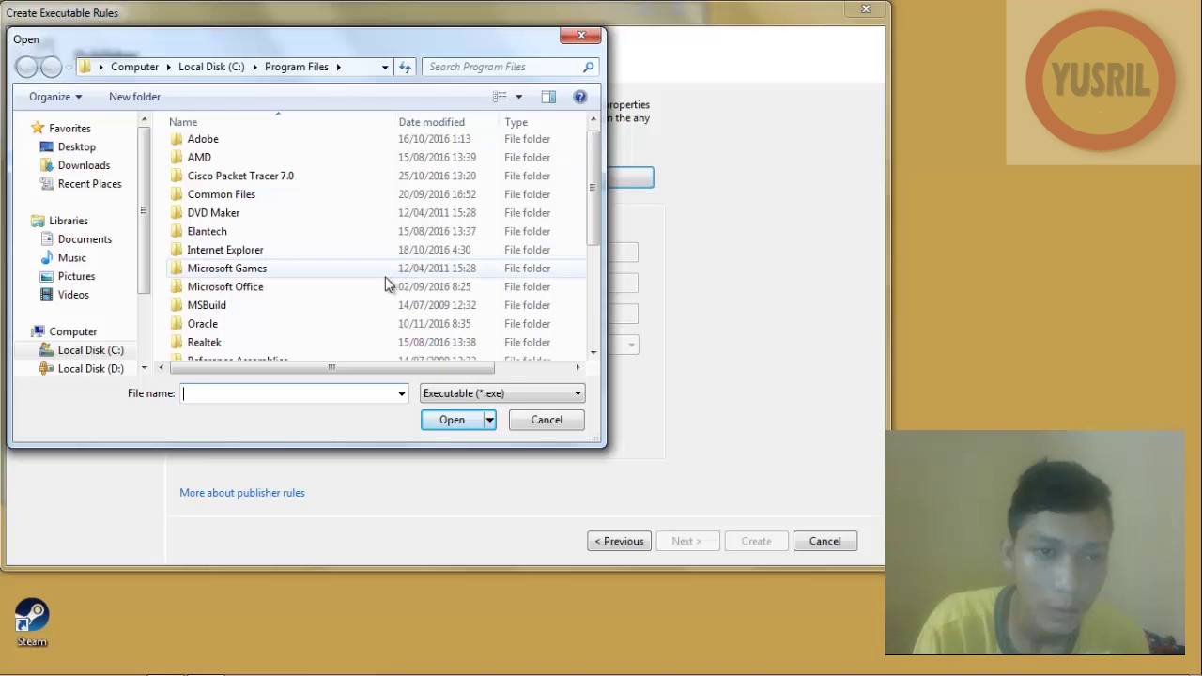
pyautogui.scroll(1, 597, 188)
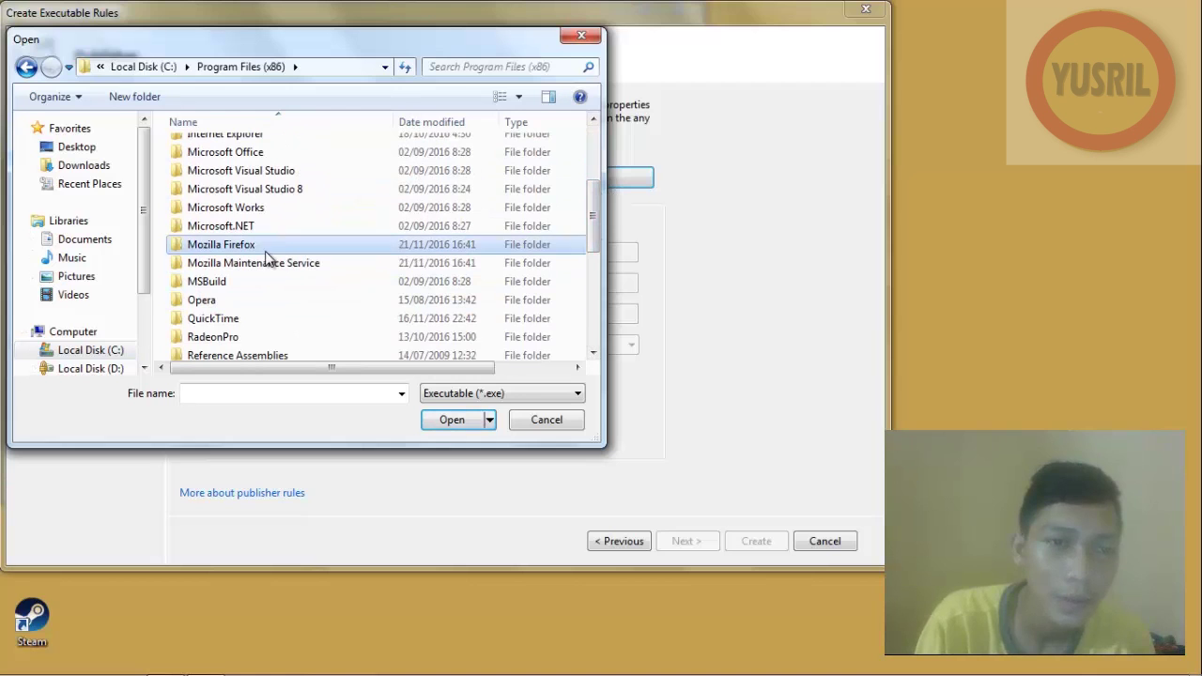
pyautogui.doubleClick(269, 245)
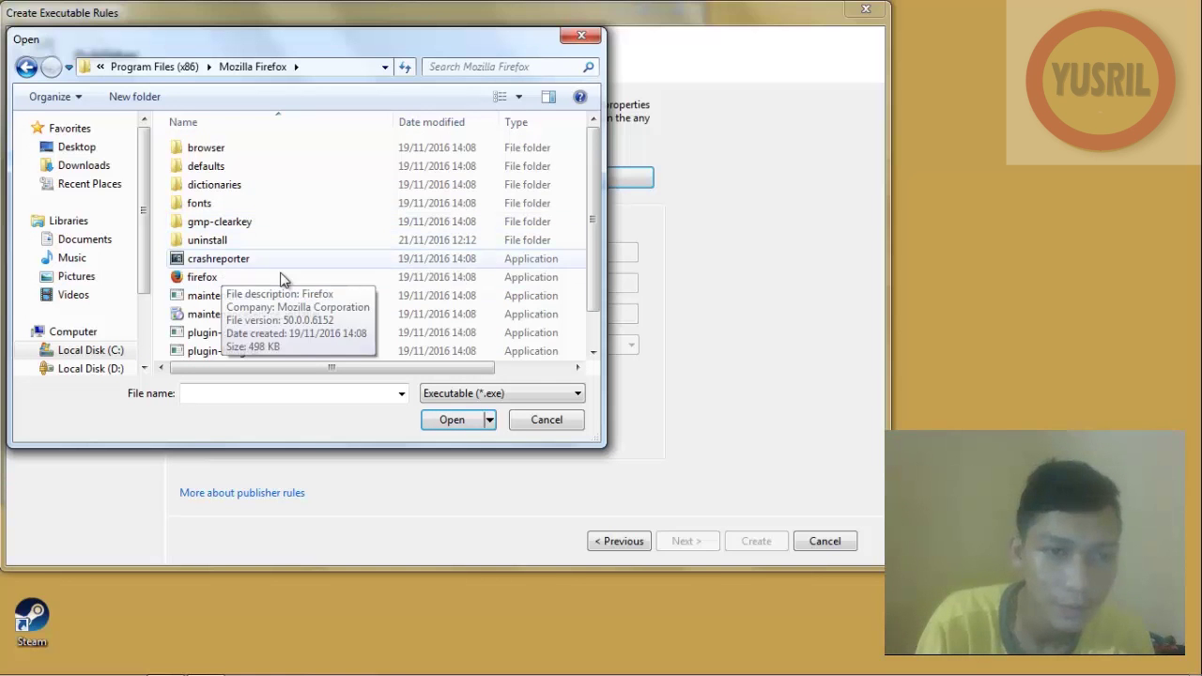
pyautogui.click(282, 278)
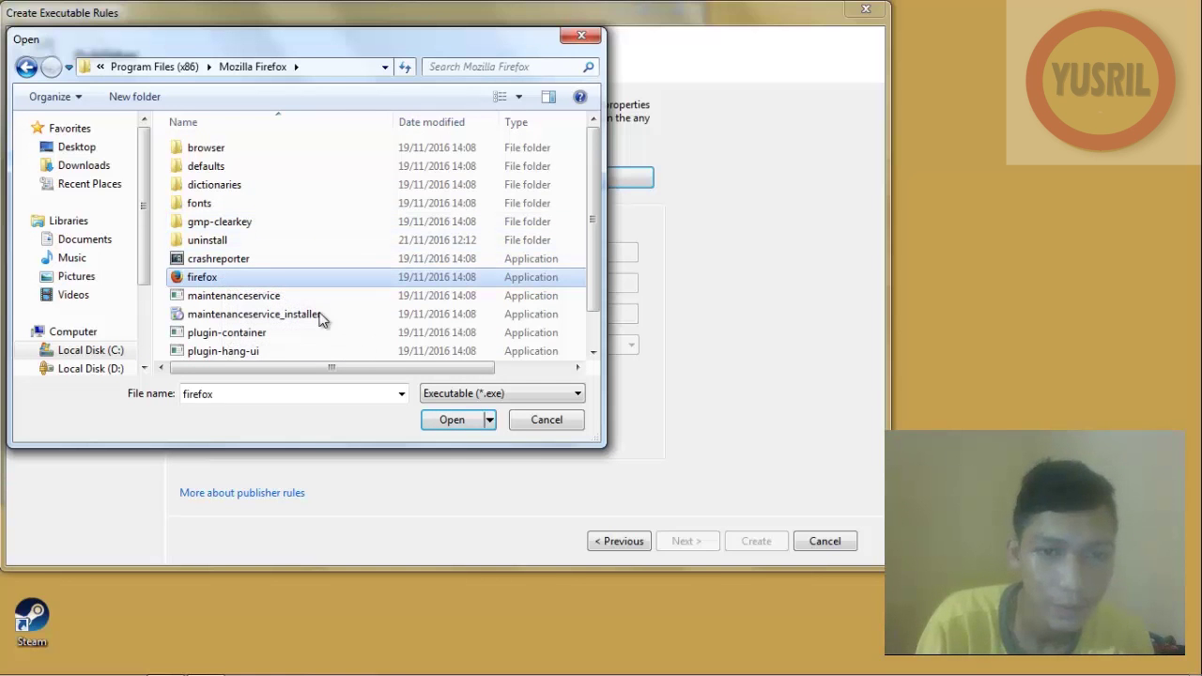
pyautogui.click(450, 421)
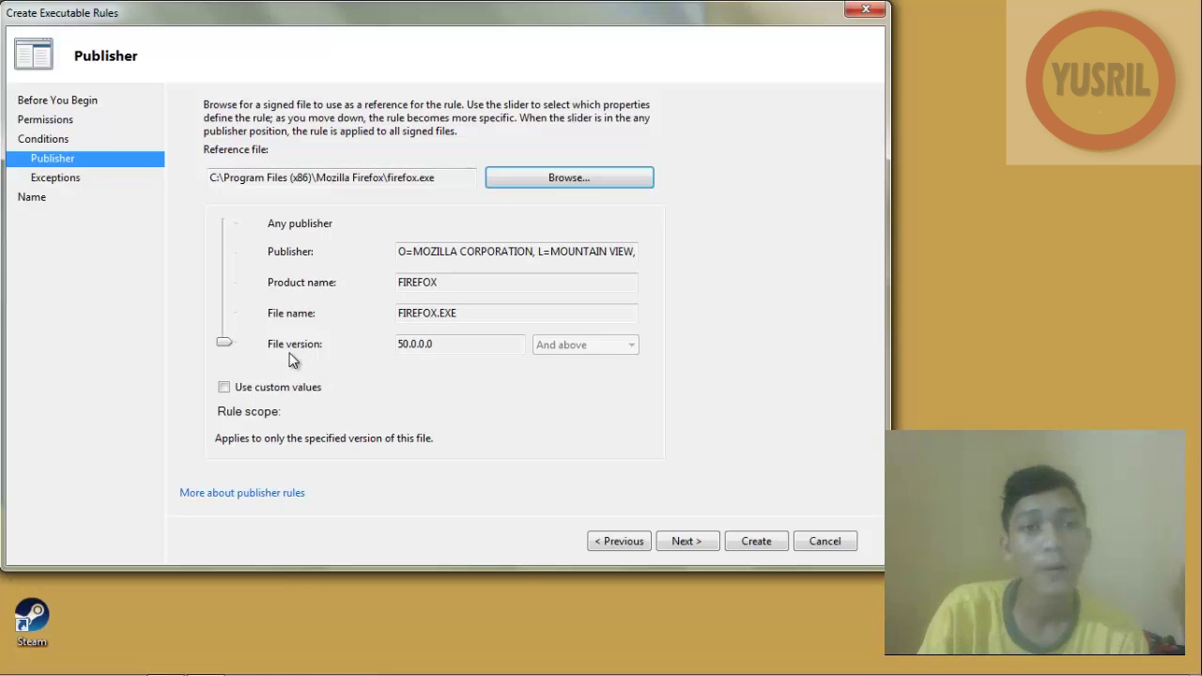
# Step: Try the publisher rule's scope at the File name and Publisher levels, and return it to the File version level
pyautogui.moveTo(228, 342); pyautogui.dragTo(238, 399)
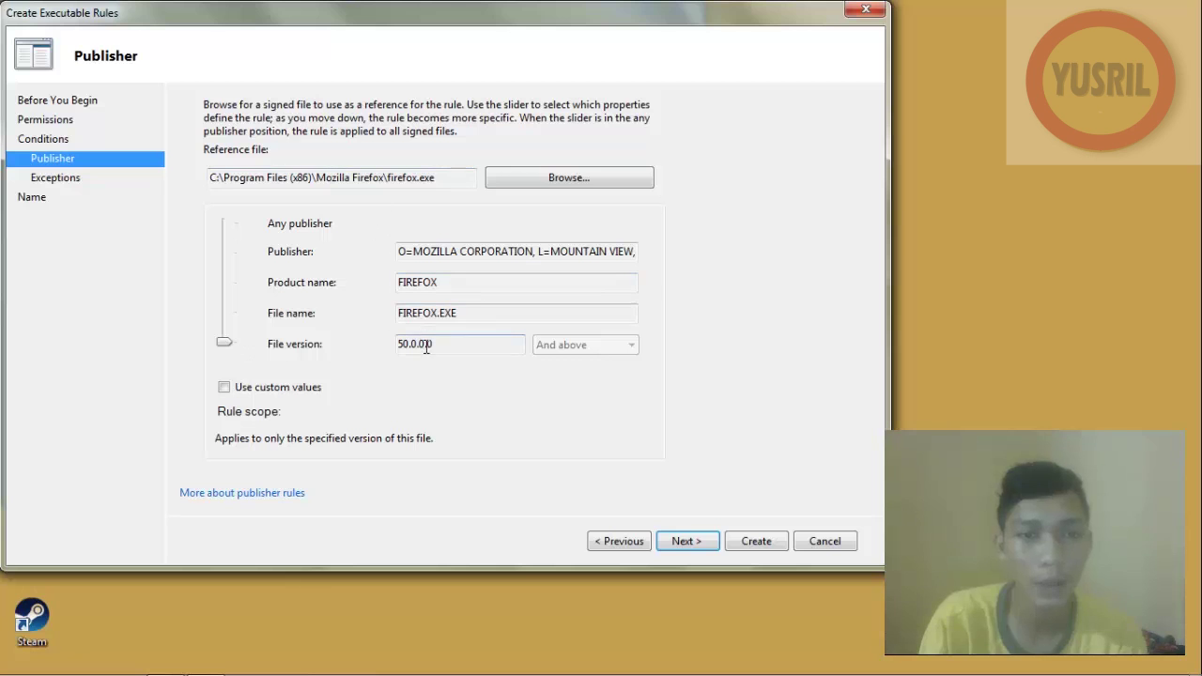
pyautogui.moveTo(399, 344); pyautogui.dragTo(451, 345)
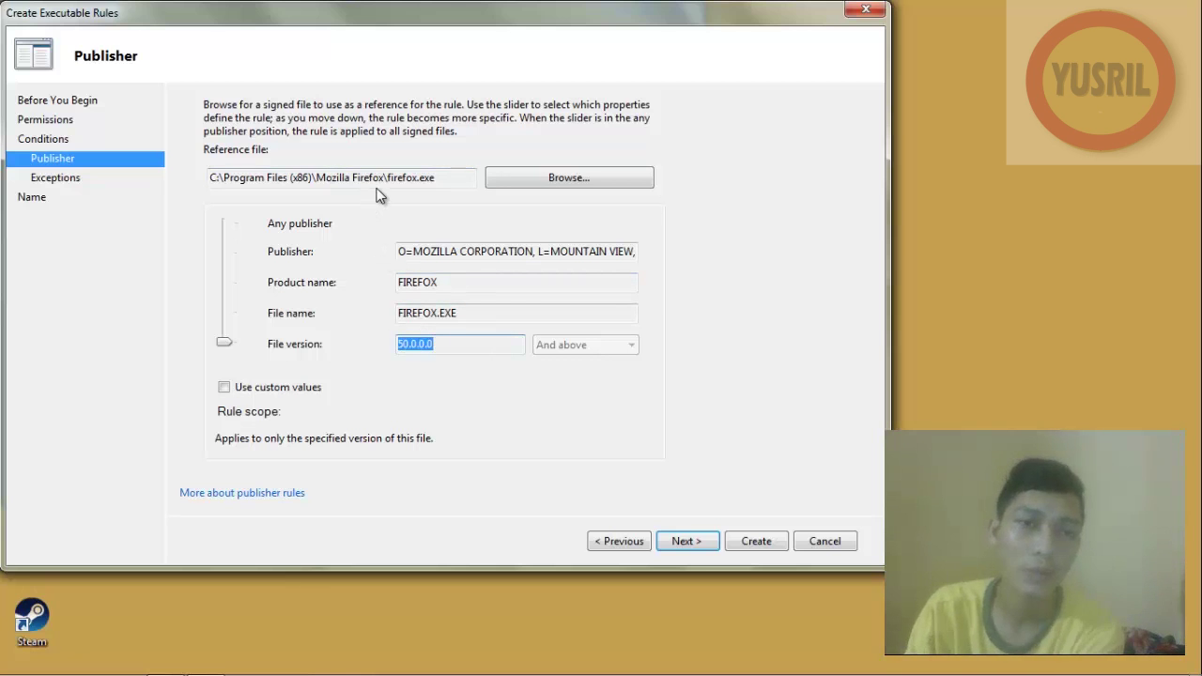
pyautogui.click(409, 343)
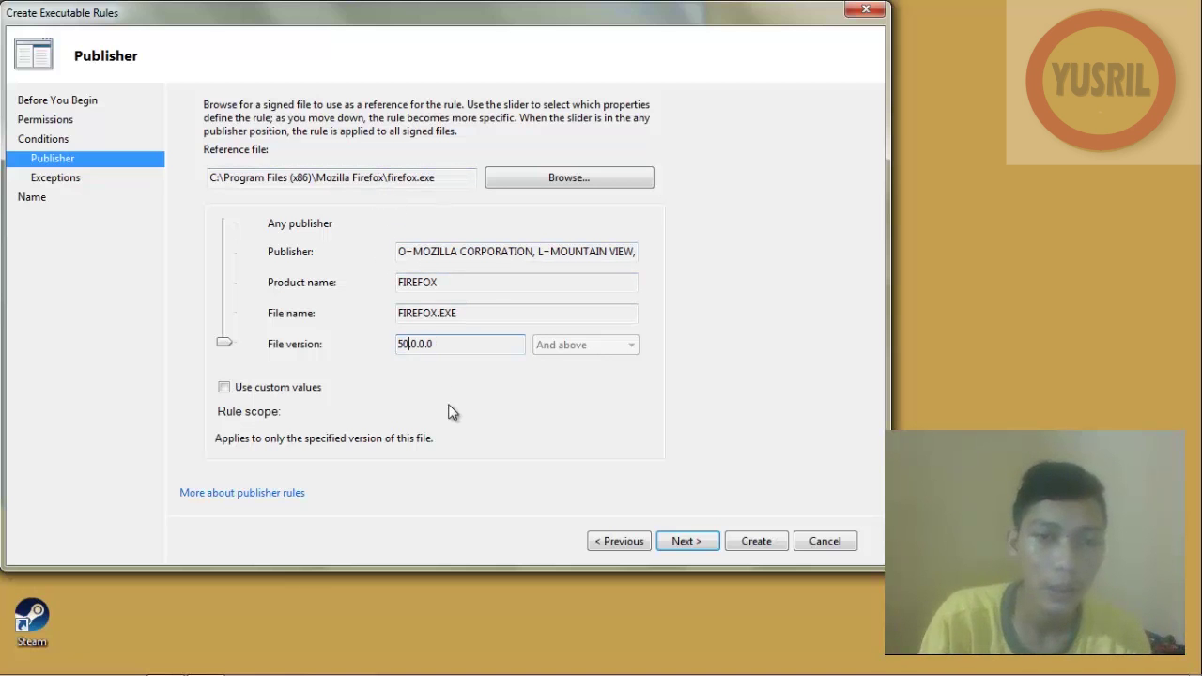
pyautogui.click(224, 346)
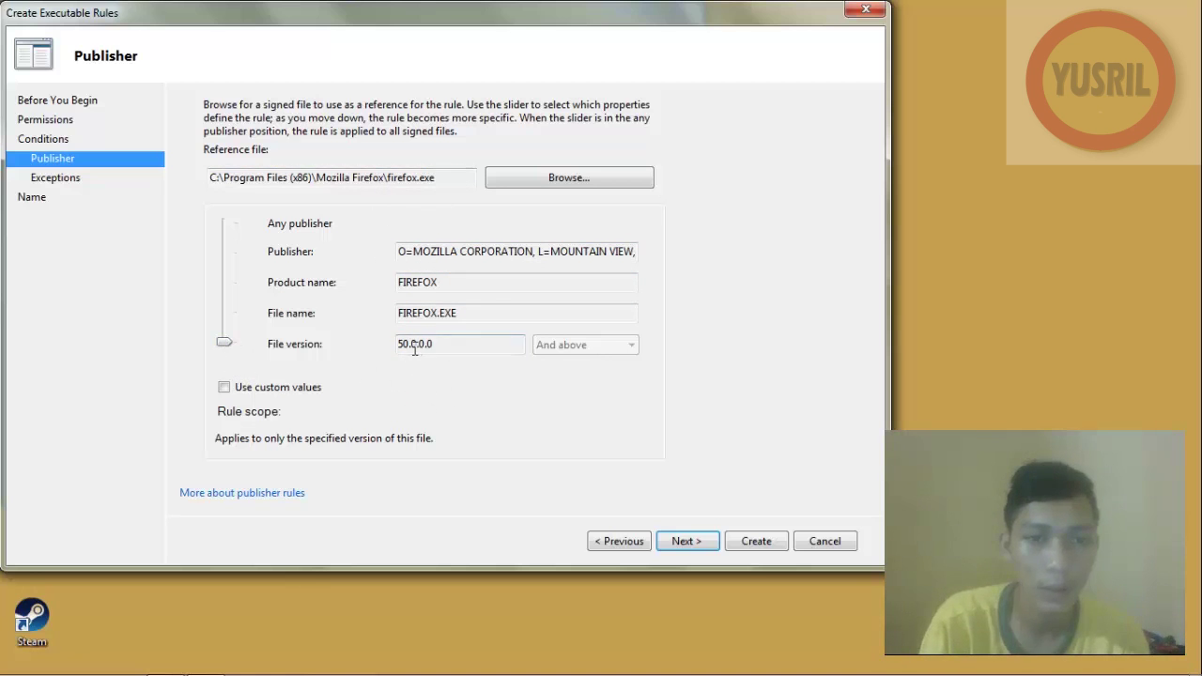
pyautogui.click(225, 346)
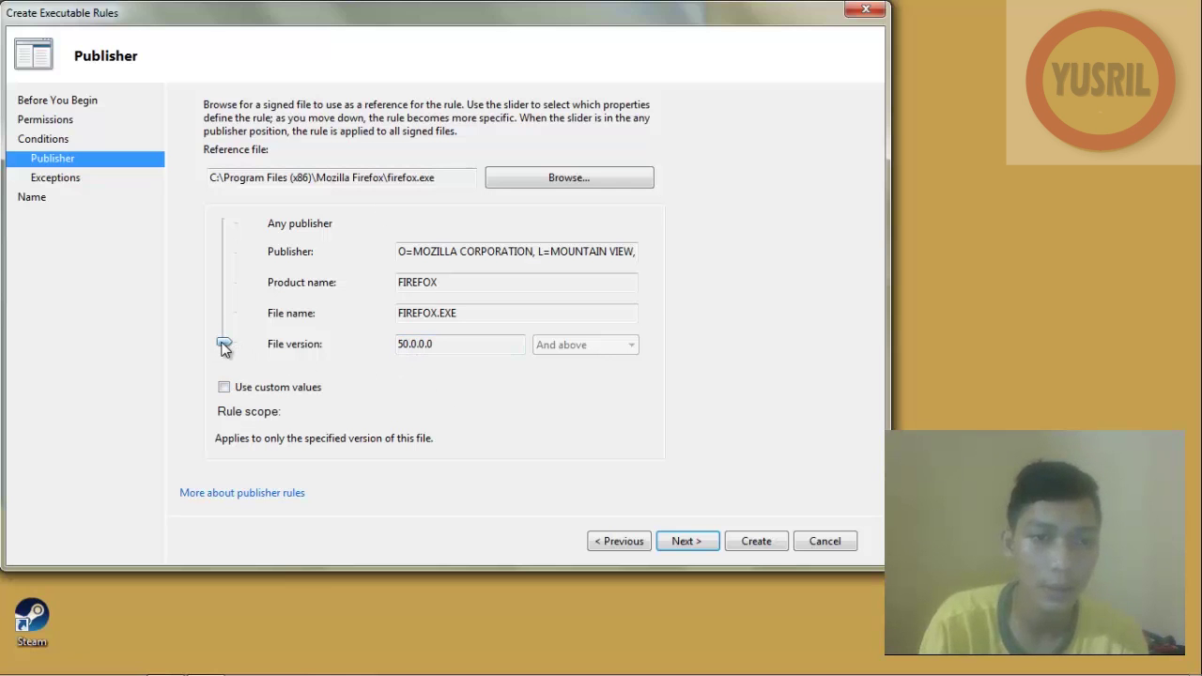
pyautogui.moveTo(224, 347); pyautogui.dragTo(230, 329)
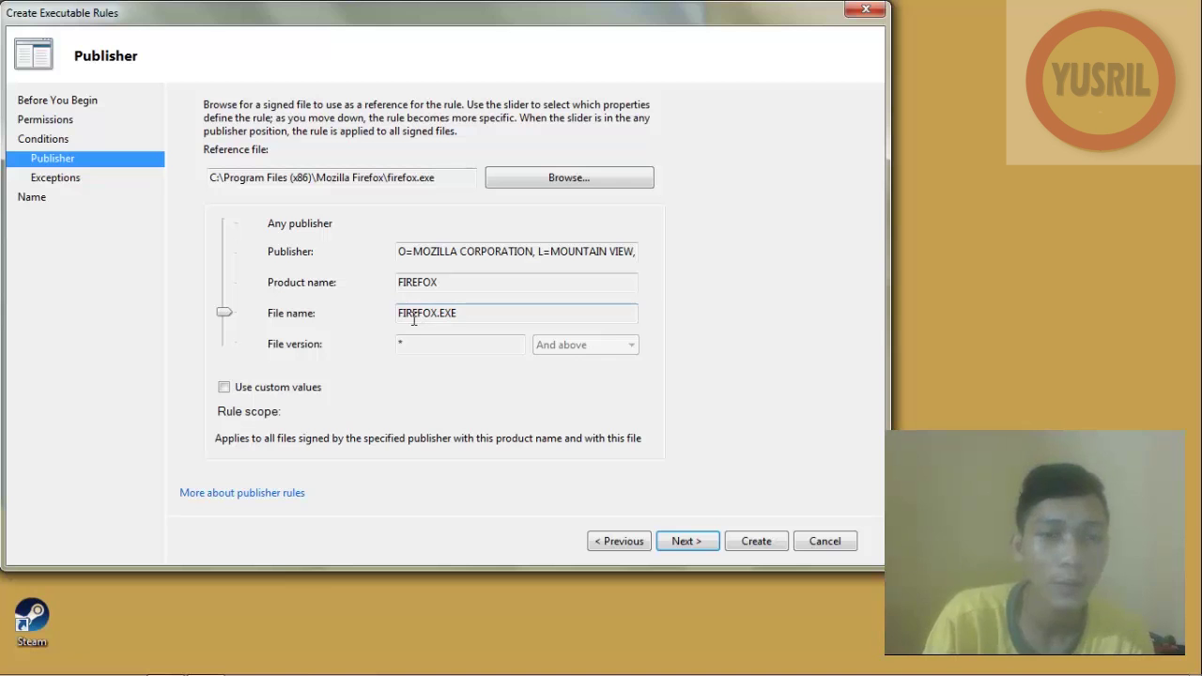
pyautogui.moveTo(399, 314); pyautogui.dragTo(478, 319)
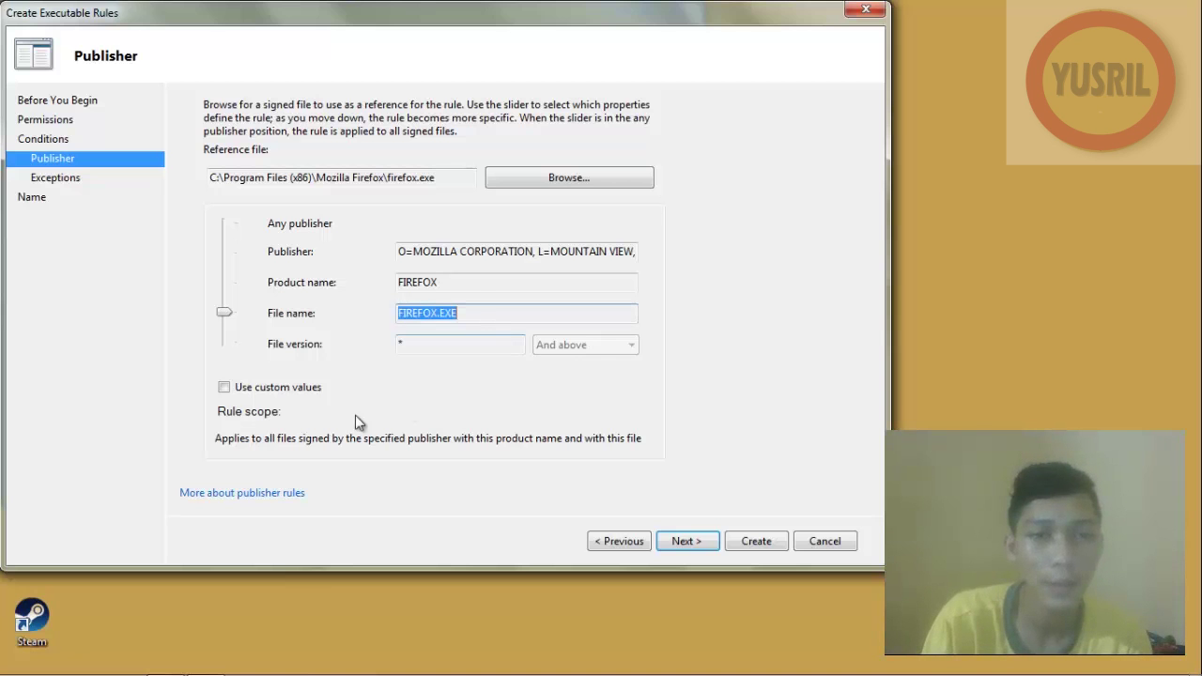
pyautogui.moveTo(226, 319); pyautogui.dragTo(226, 252)
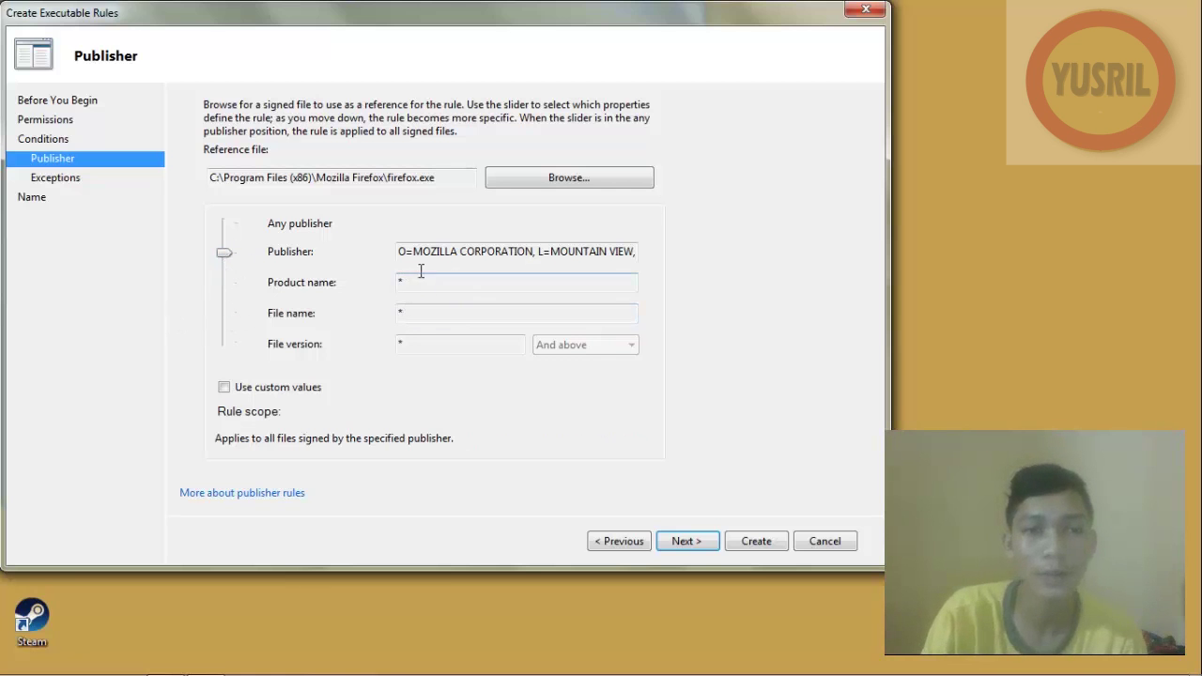
pyautogui.moveTo(414, 252); pyautogui.dragTo(508, 261)
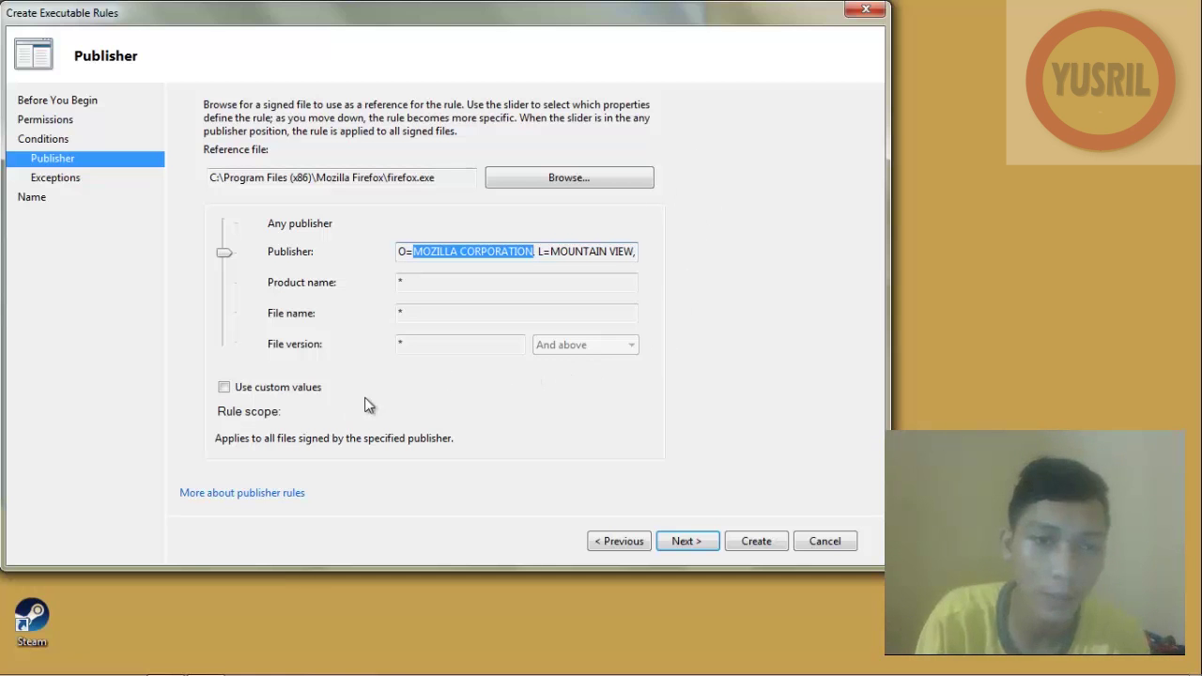
pyautogui.moveTo(226, 254); pyautogui.dragTo(225, 343)
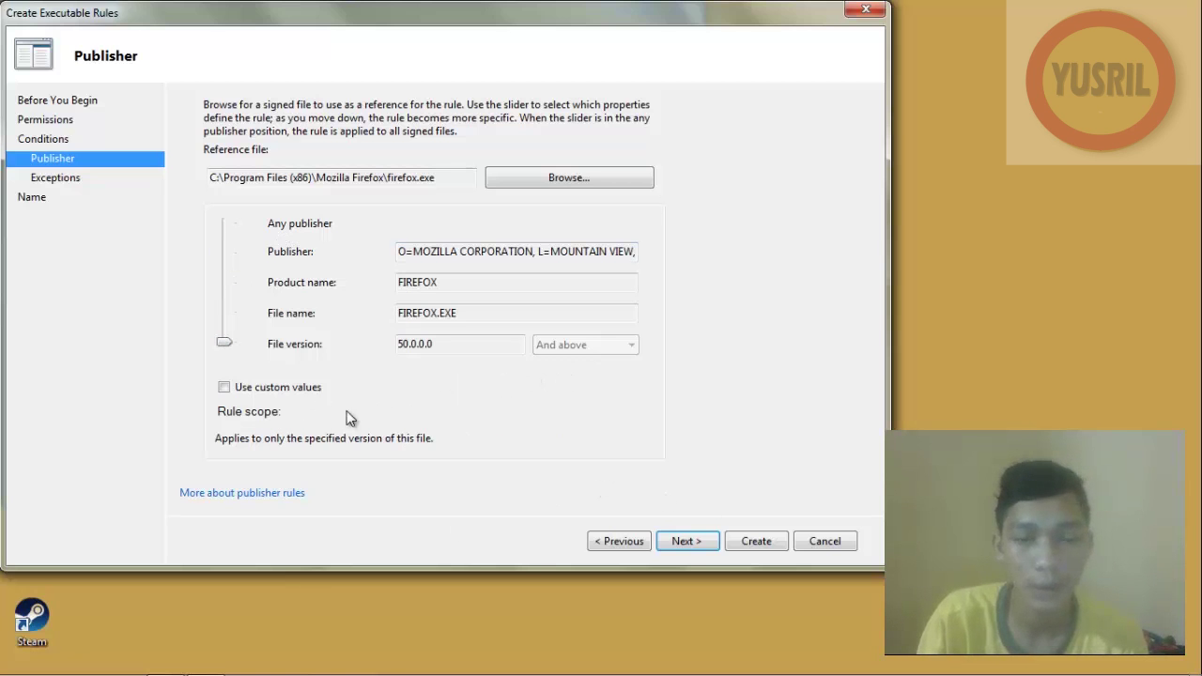
# Step: Look through the exception options without adding any exception, and proceed to the rule's name and description
pyautogui.click(689, 542)
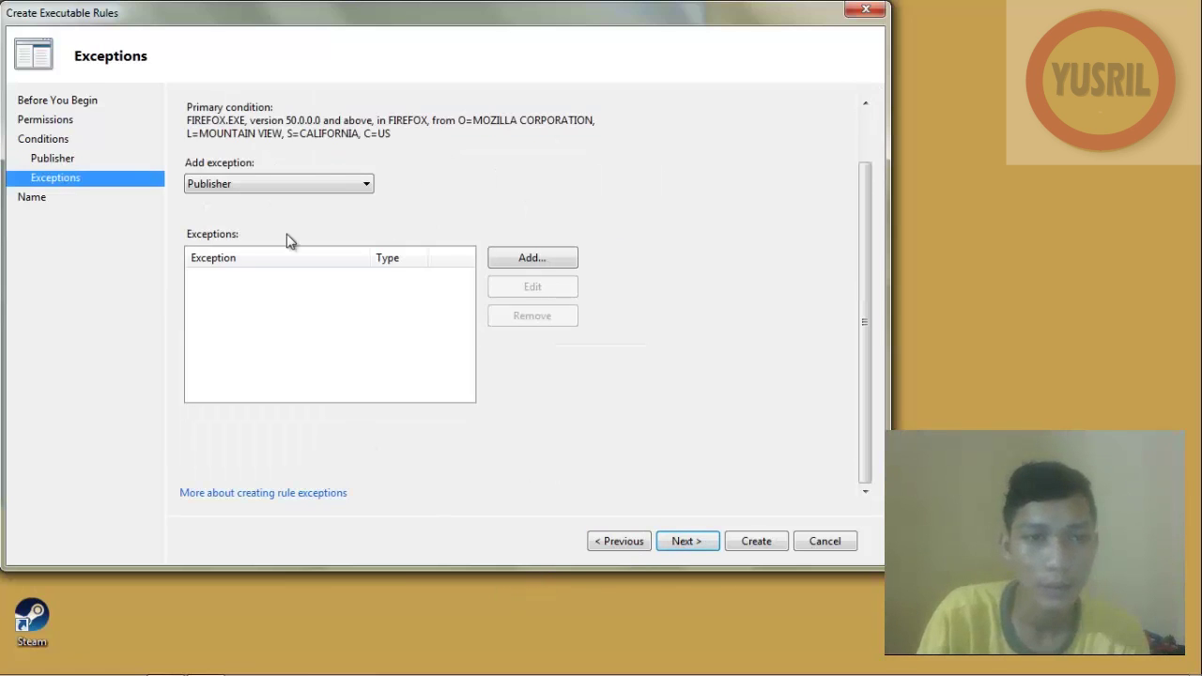
pyautogui.click(292, 185)
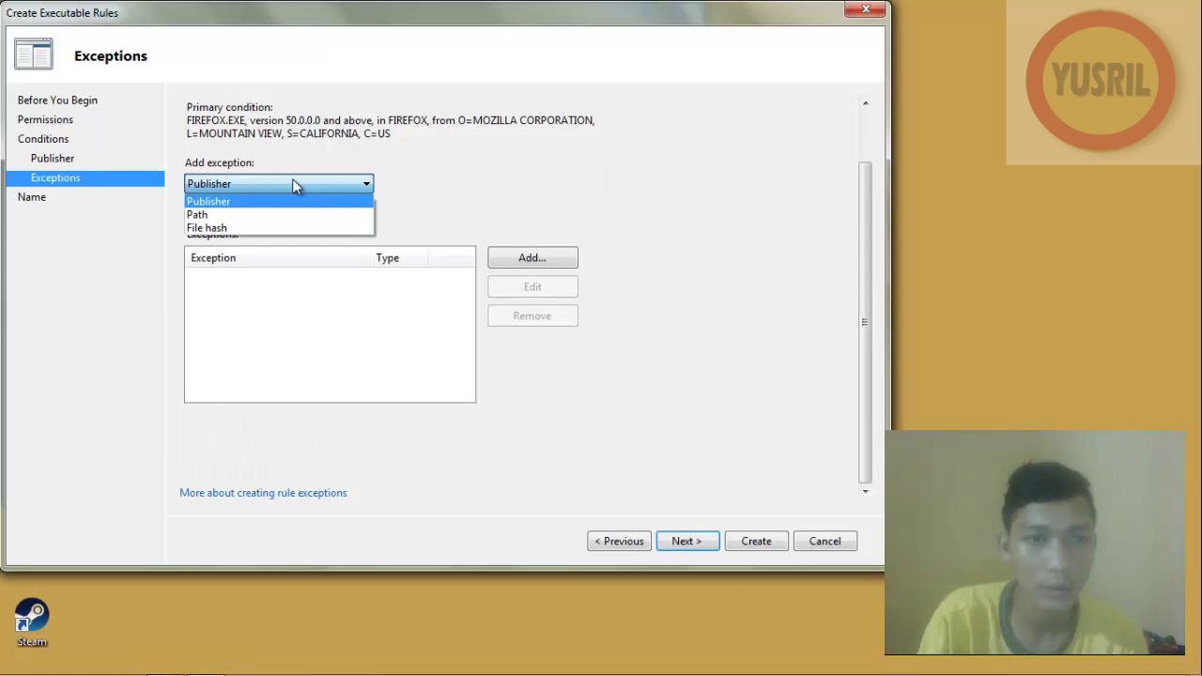
pyautogui.click(292, 183)
pyautogui.click(541, 263)
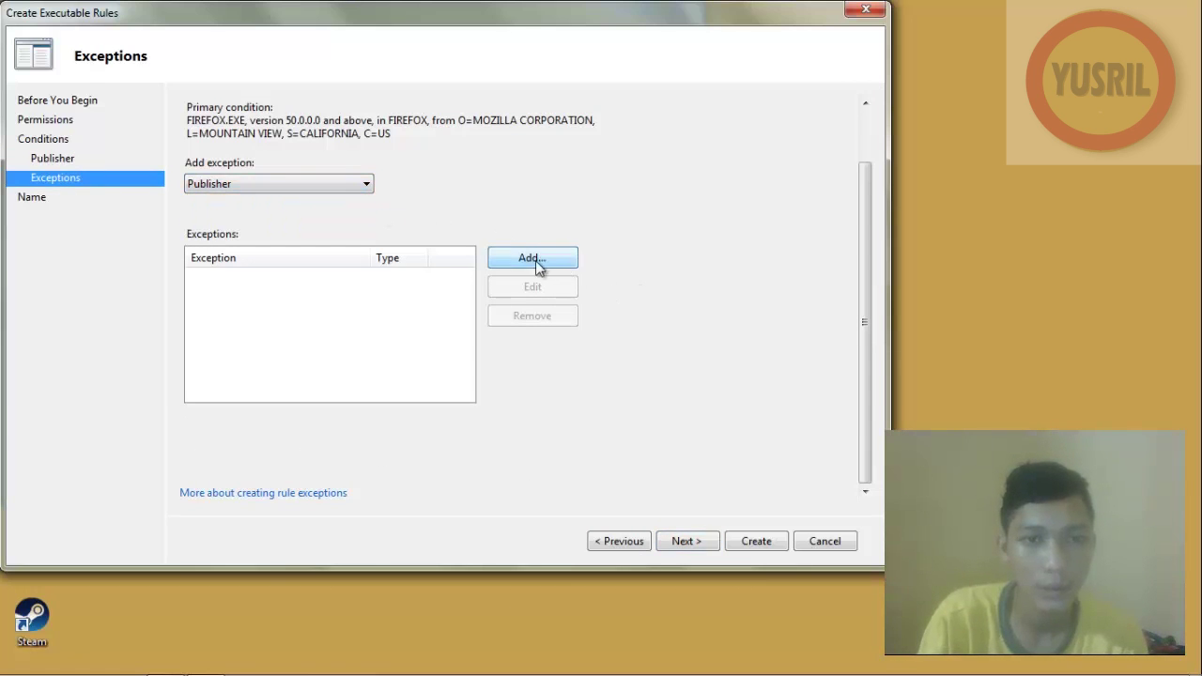
pyautogui.click(414, 174)
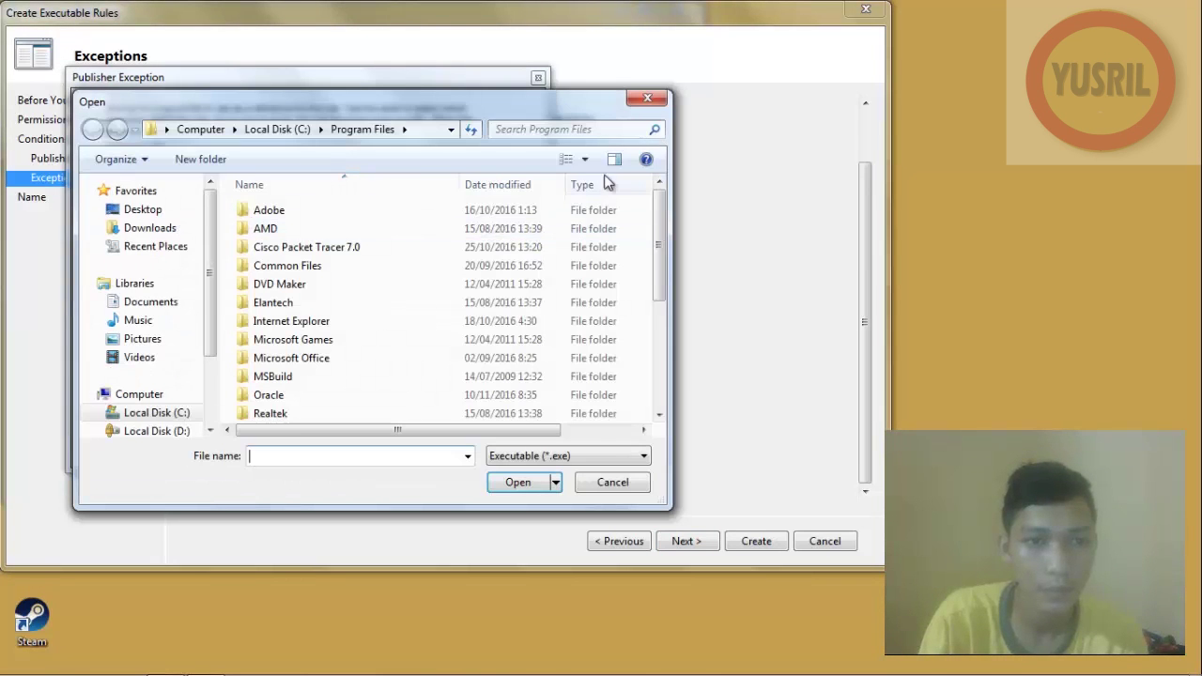
pyautogui.click(642, 102)
pyautogui.click(539, 77)
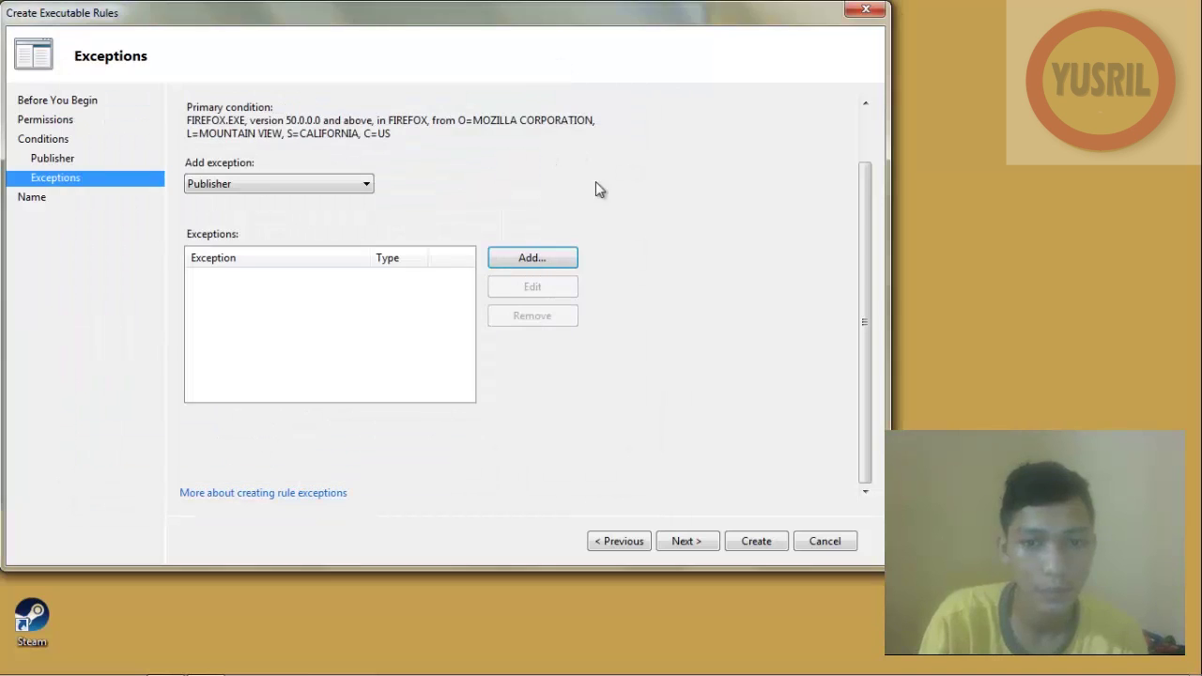
pyautogui.click(703, 541)
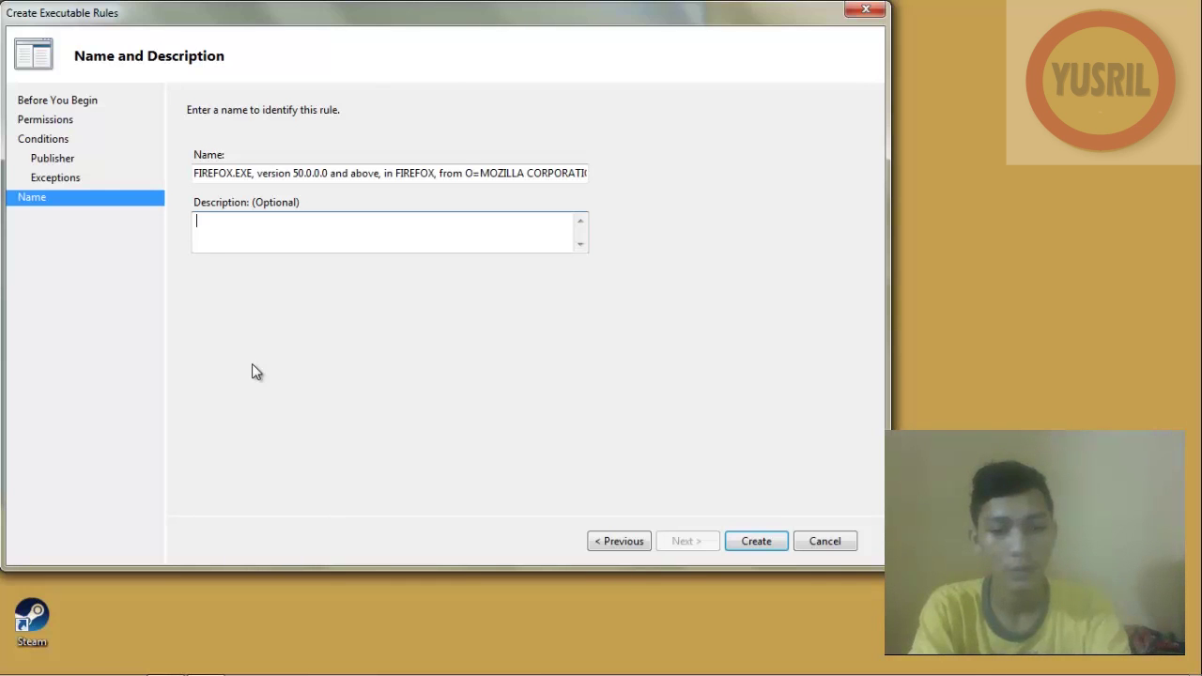
# Step: Enter "STOP!" as the rule's optional description
pyautogui.write('SSE')
pyautogui.press('BackSpace')
pyautogui.press('BackSpace')
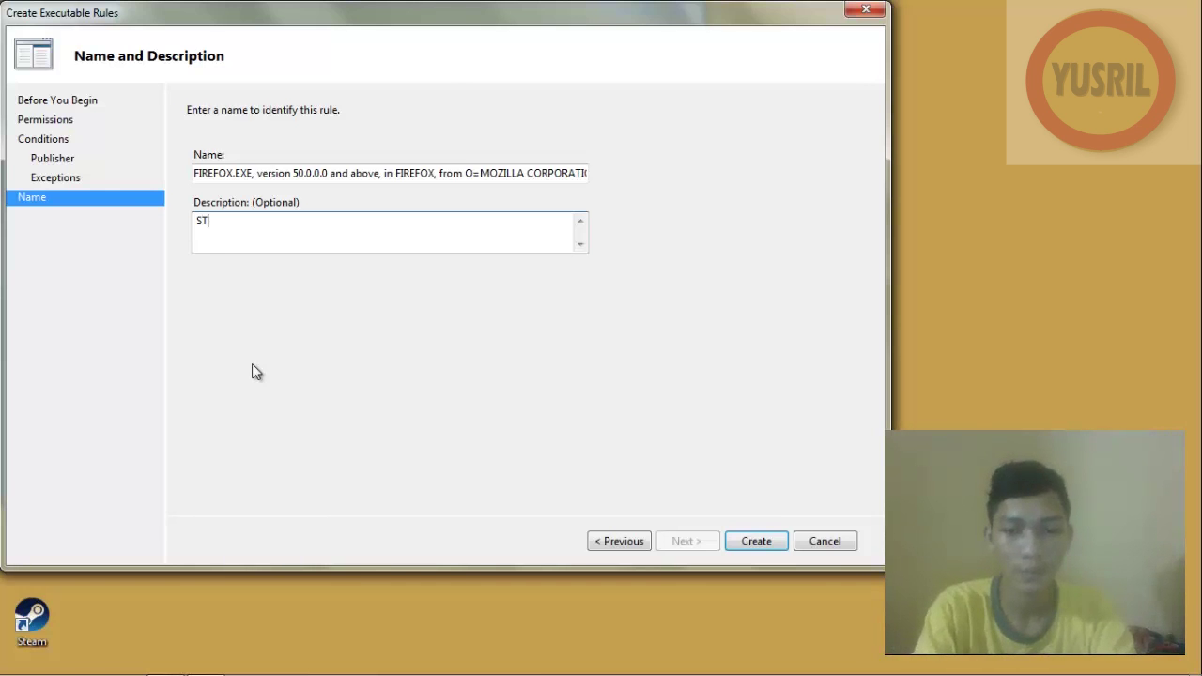
pyautogui.press('BackSpace')
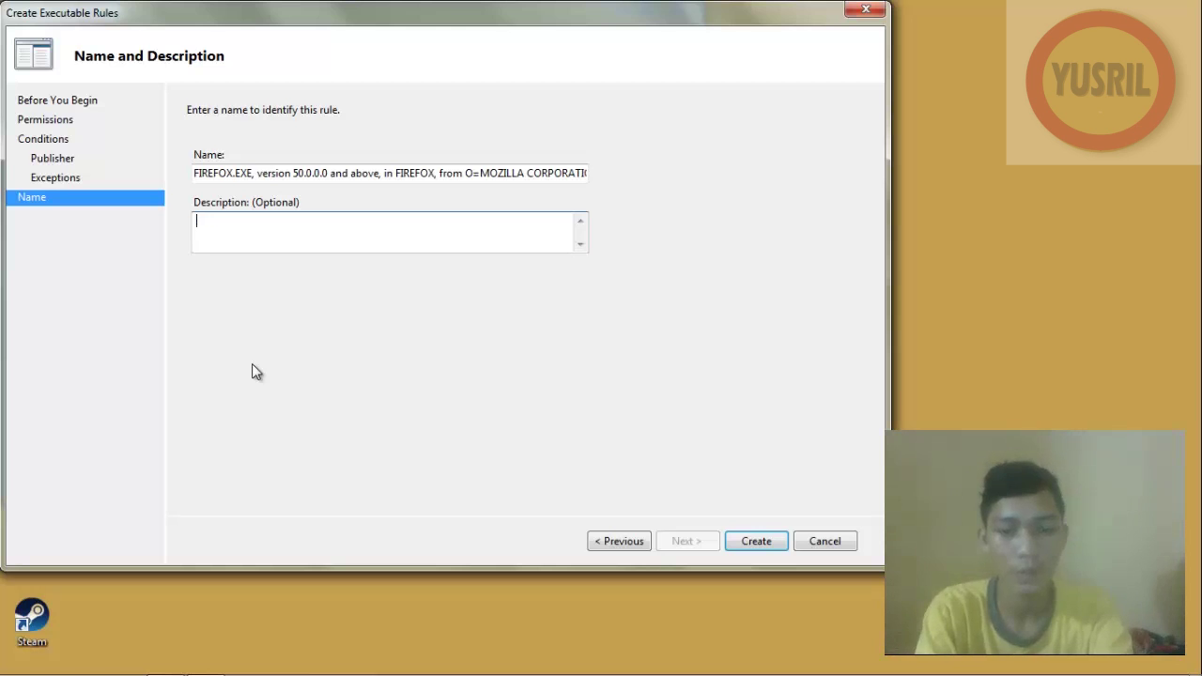
pyautogui.write('STOP')
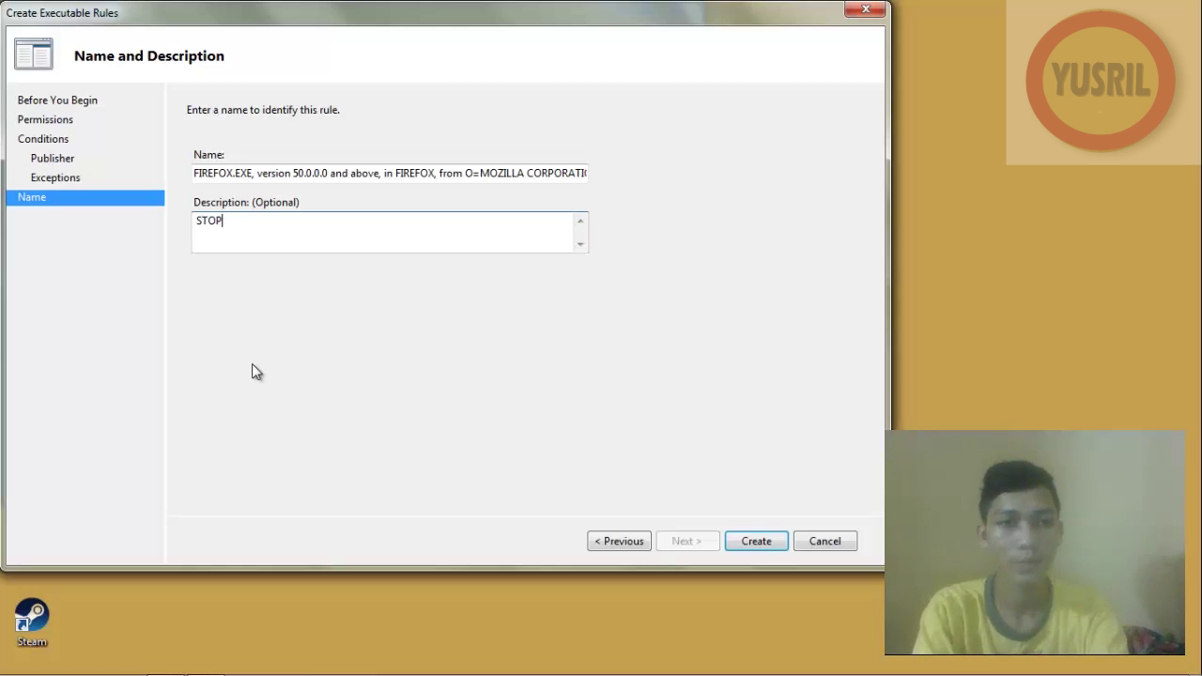
pyautogui.write('!')
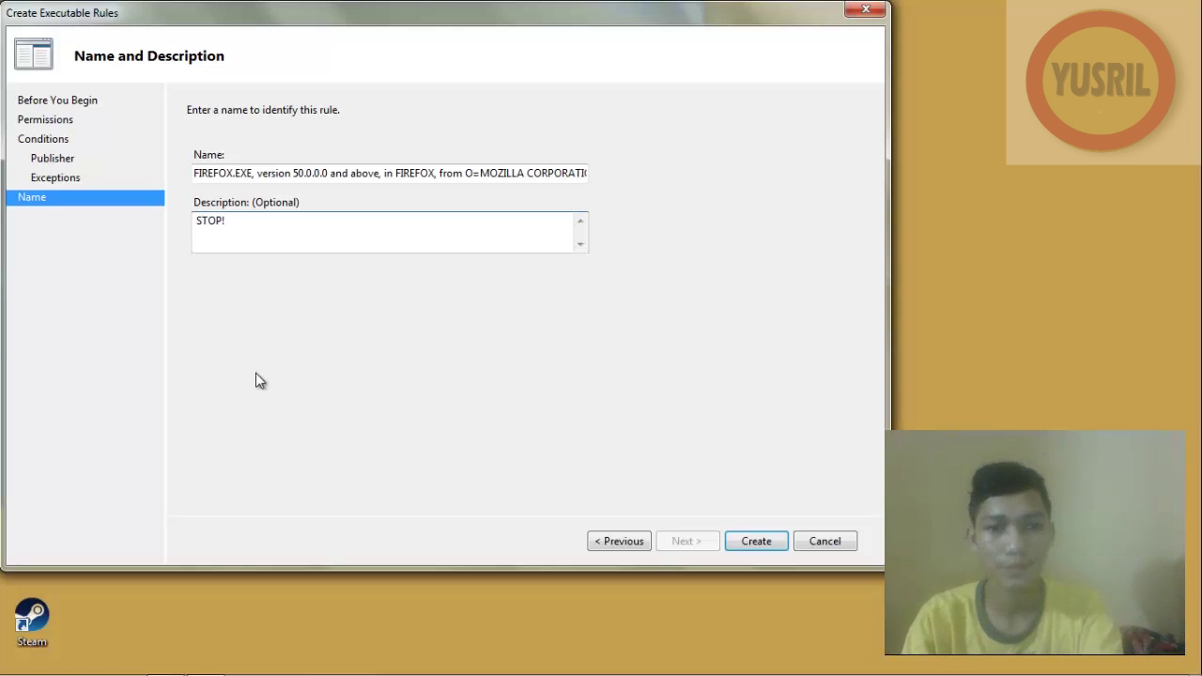
# Step: Create the Firefox deny rule and have the default executable rules generated along with it
pyautogui.click(761, 545)
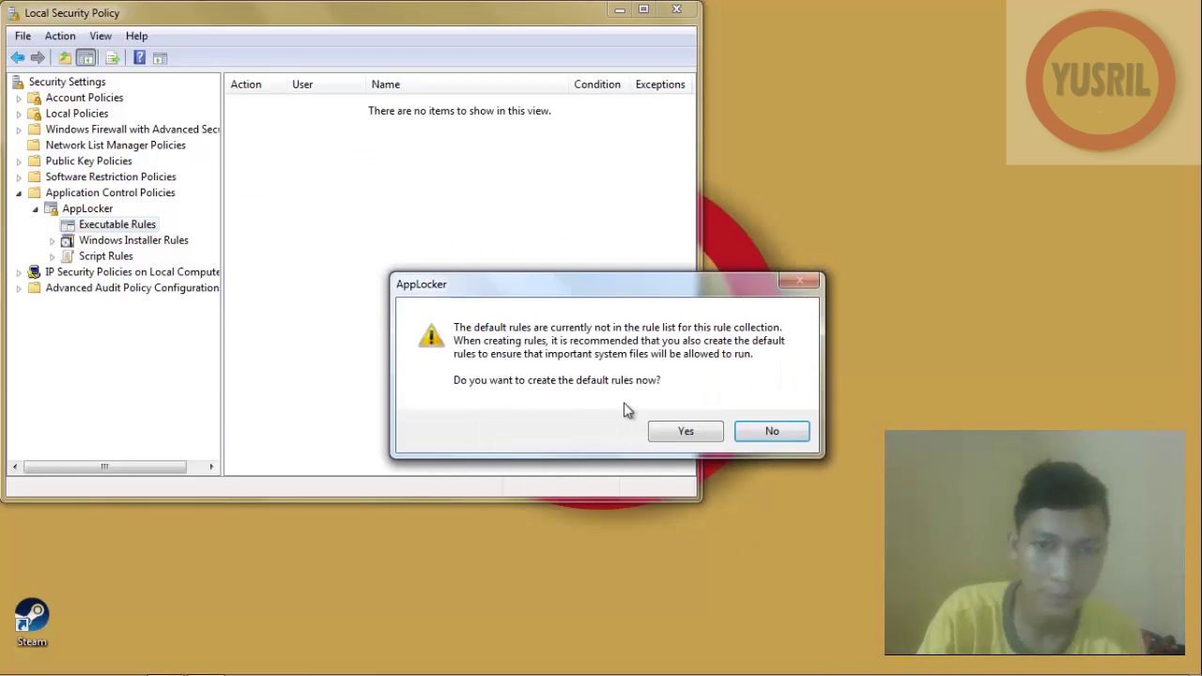
pyautogui.click(686, 431)
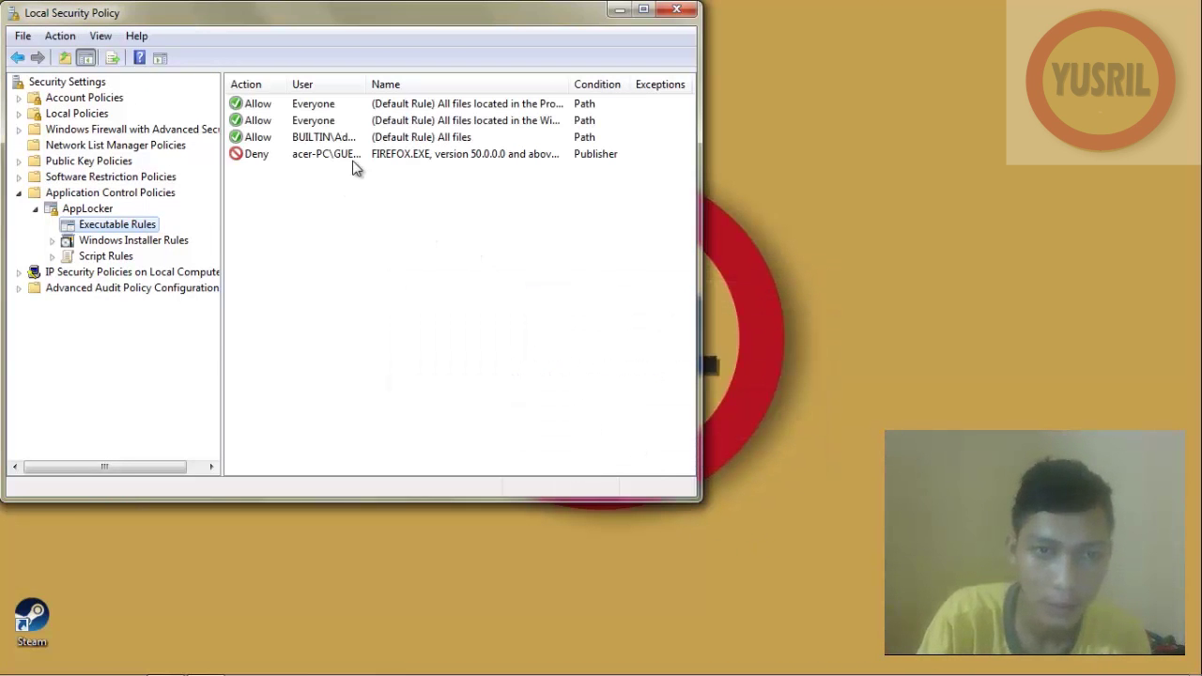
# Step: Review the user, action and condition of the default allow rules and the Firefox deny rule, and close Local Security Policy
pyautogui.click(352, 157)
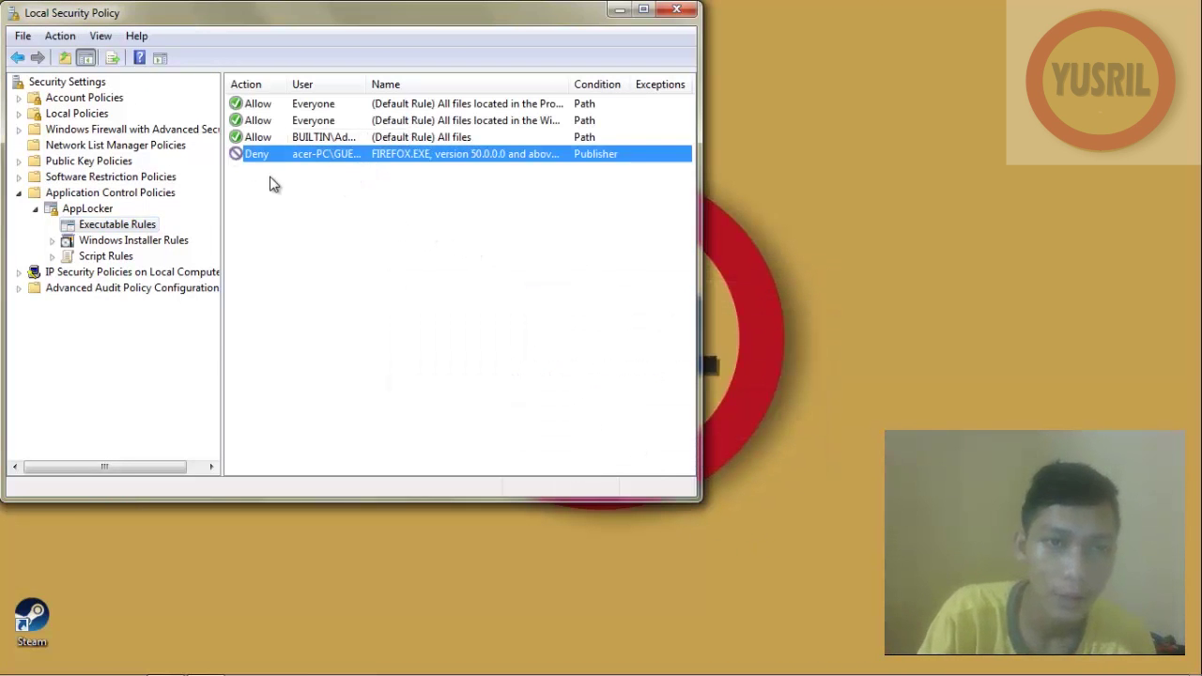
pyautogui.click(320, 113)
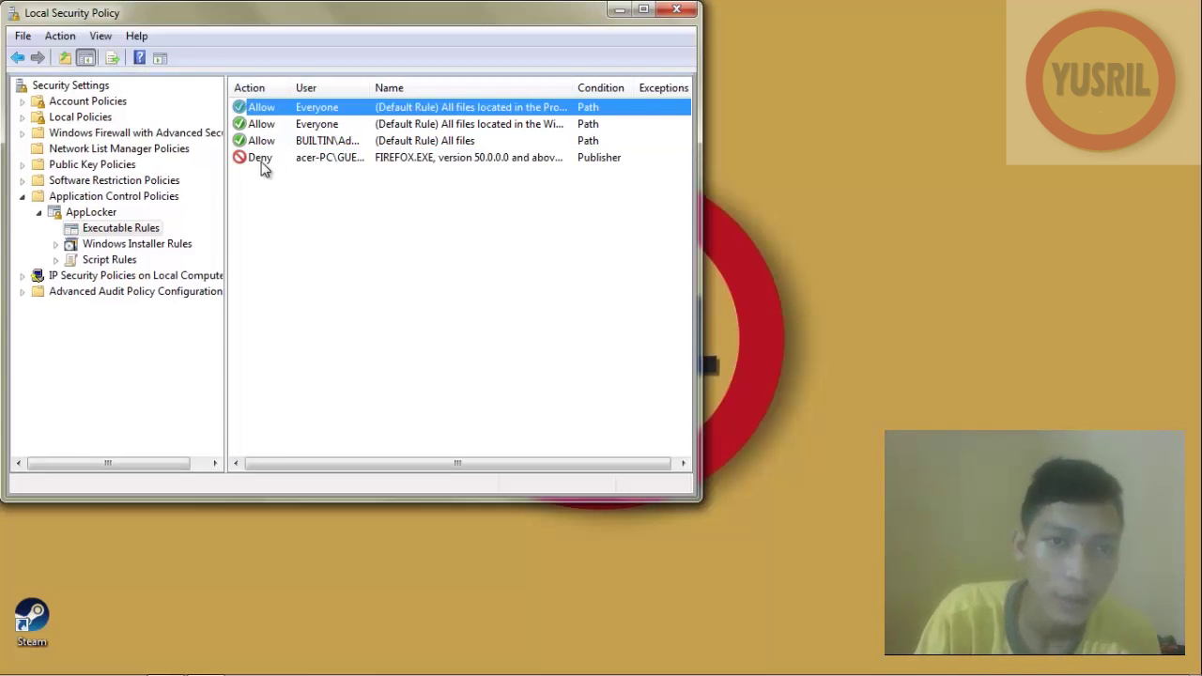
pyautogui.click(261, 161)
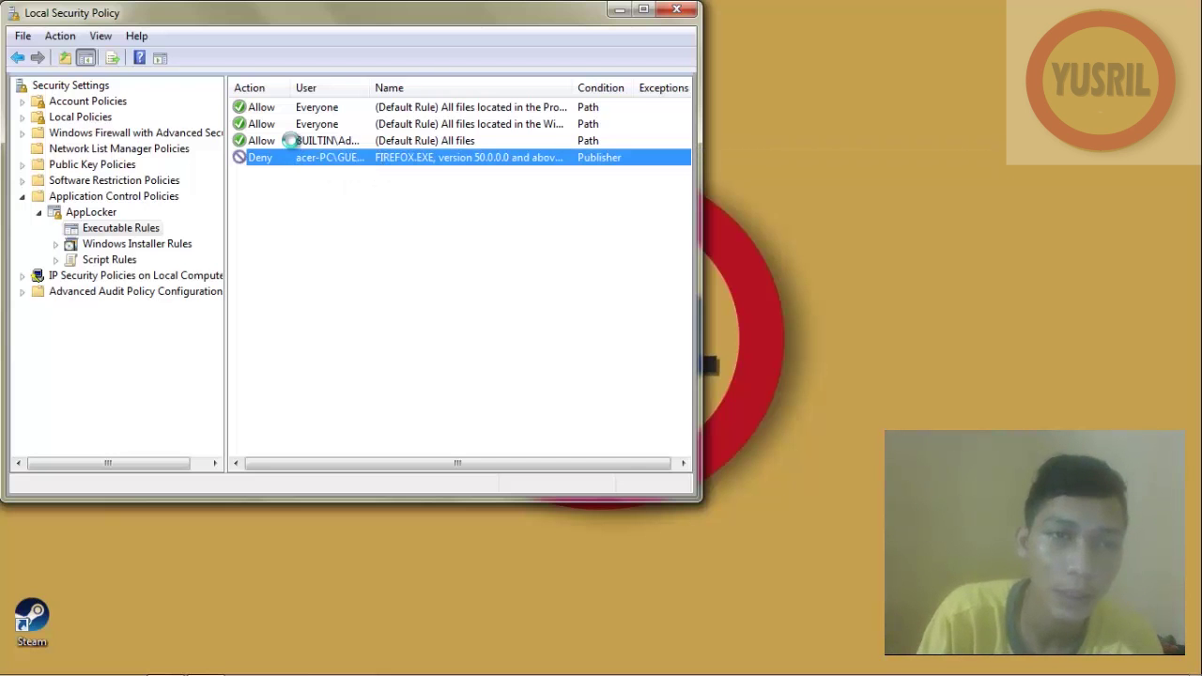
pyautogui.click(290, 140)
pyautogui.click(315, 123)
pyautogui.click(319, 107)
pyautogui.click(305, 143)
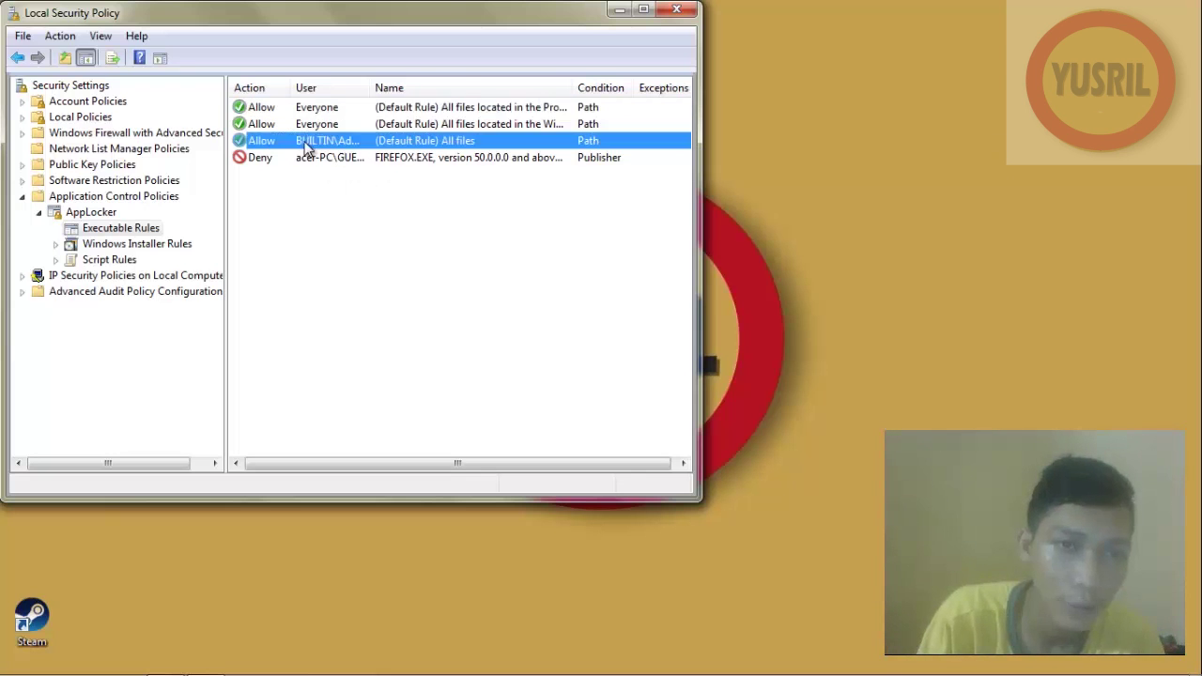
pyautogui.click(316, 124)
pyautogui.click(321, 108)
pyautogui.click(328, 141)
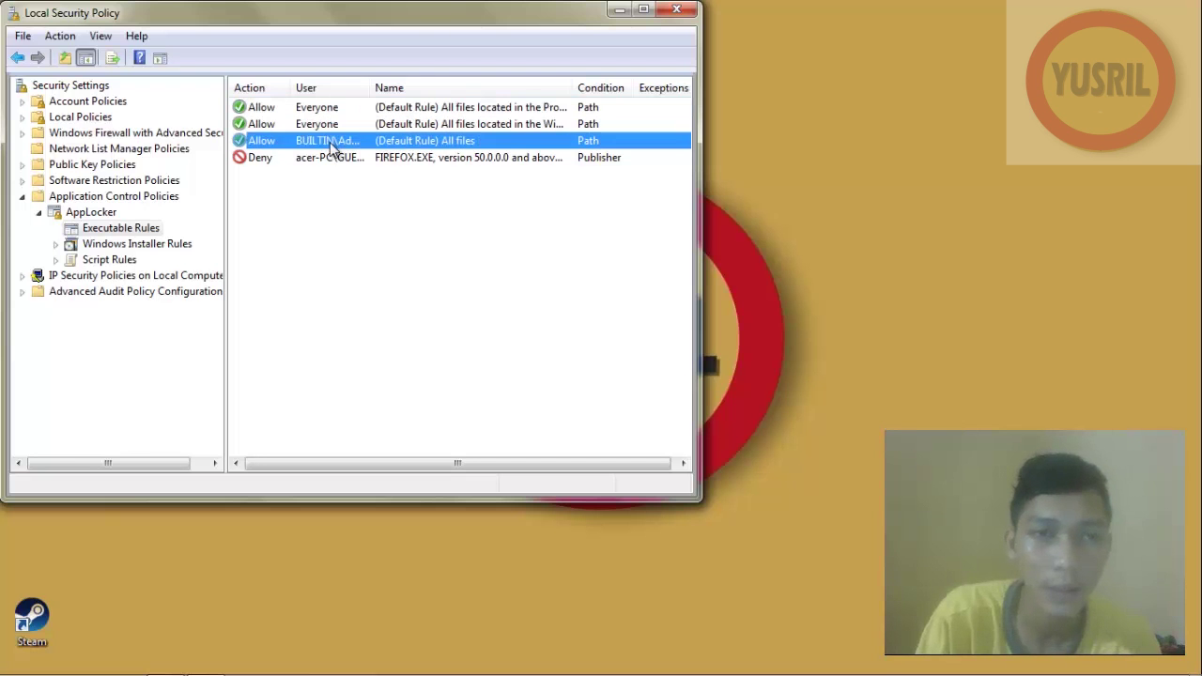
pyautogui.click(334, 123)
pyautogui.click(336, 107)
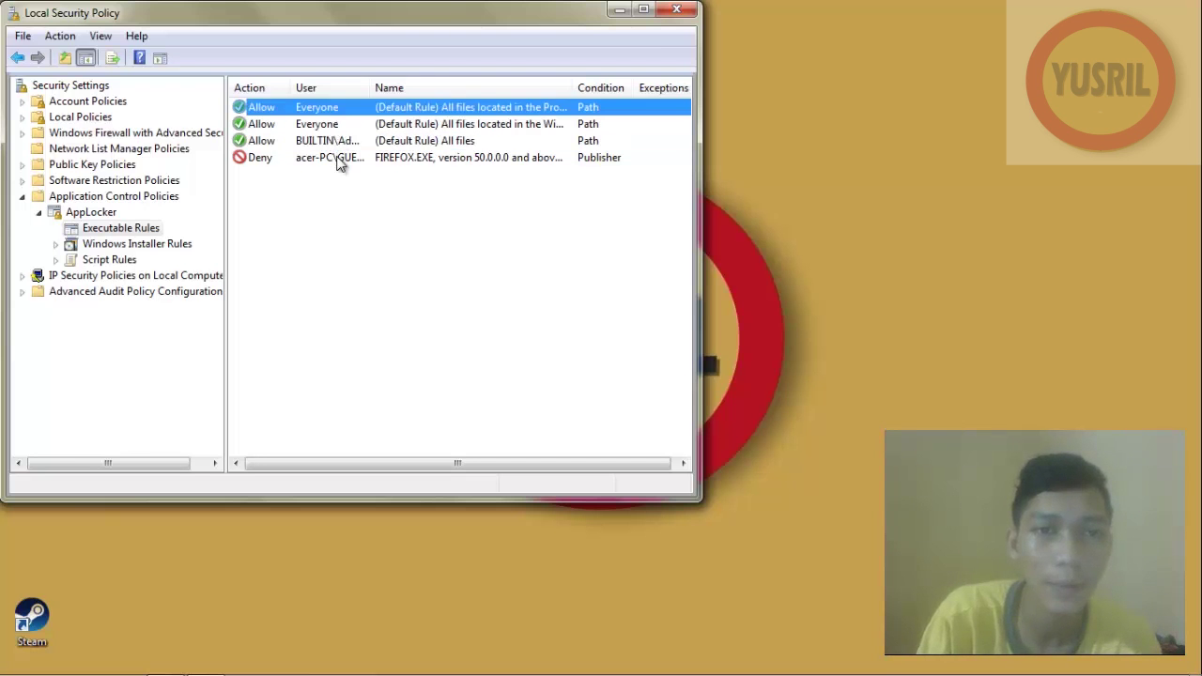
pyautogui.click(338, 158)
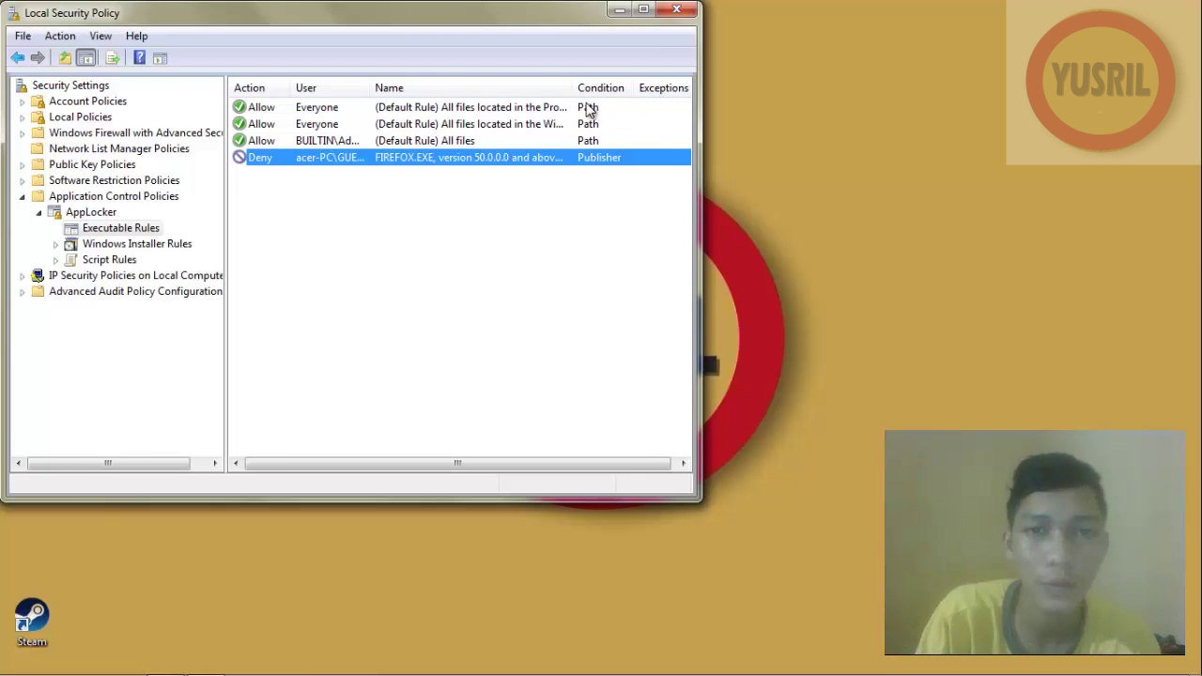
pyautogui.click(676, 9)
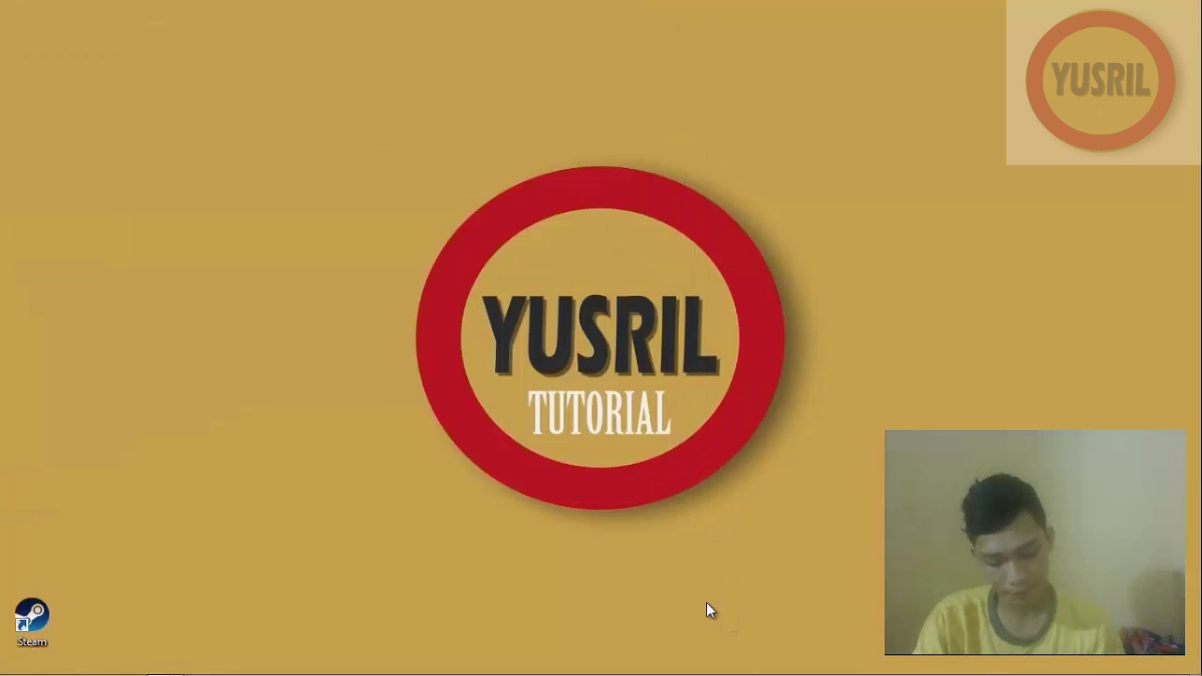
# Step: Search for "services", switch to the Services console and open the properties of the Application Identity service
pyautogui.click(20, 664)
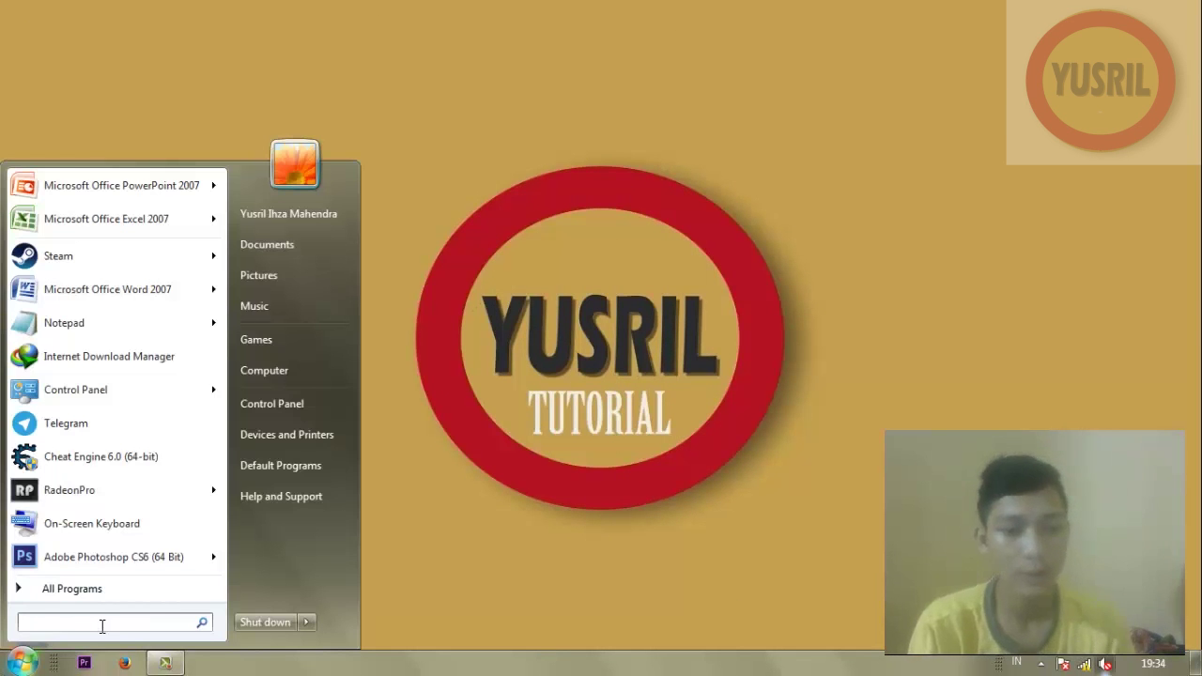
pyautogui.write('services')
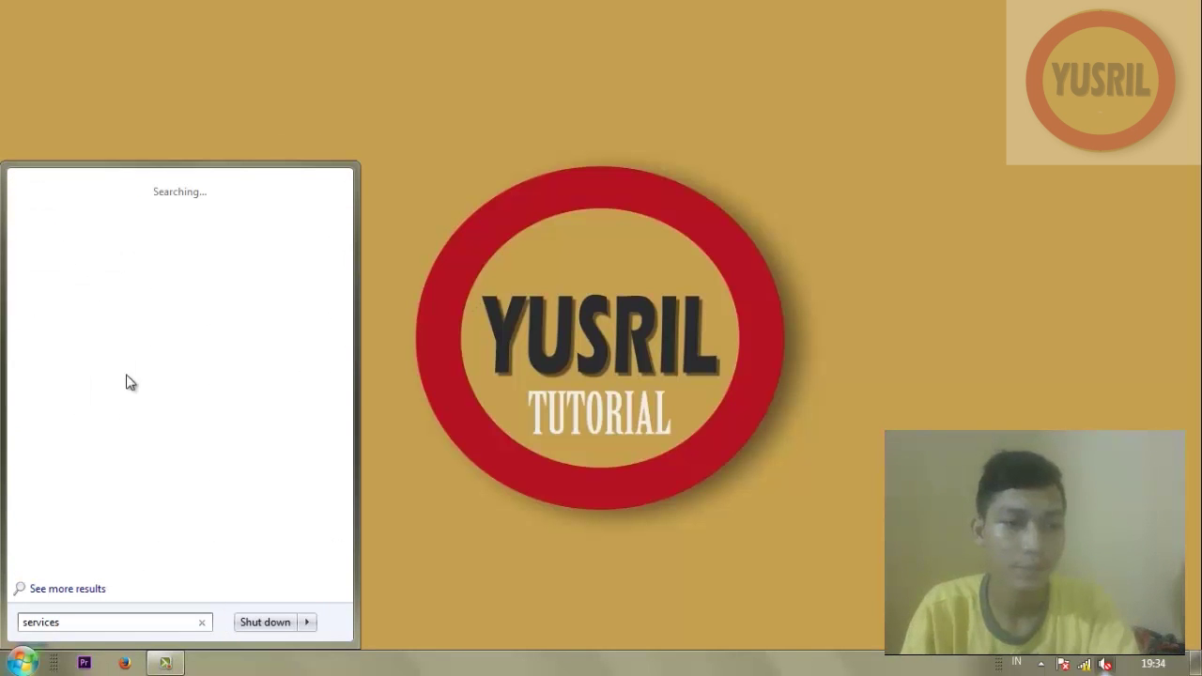
pyautogui.click(178, 211)
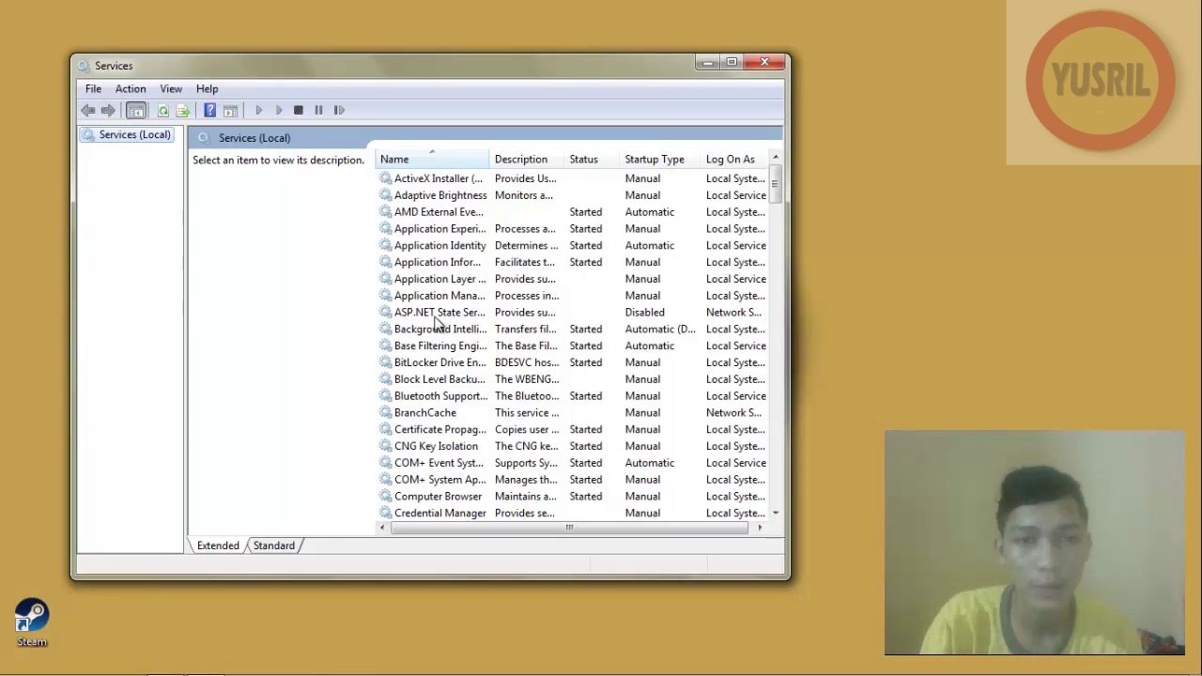
pyautogui.doubleClick(464, 248)
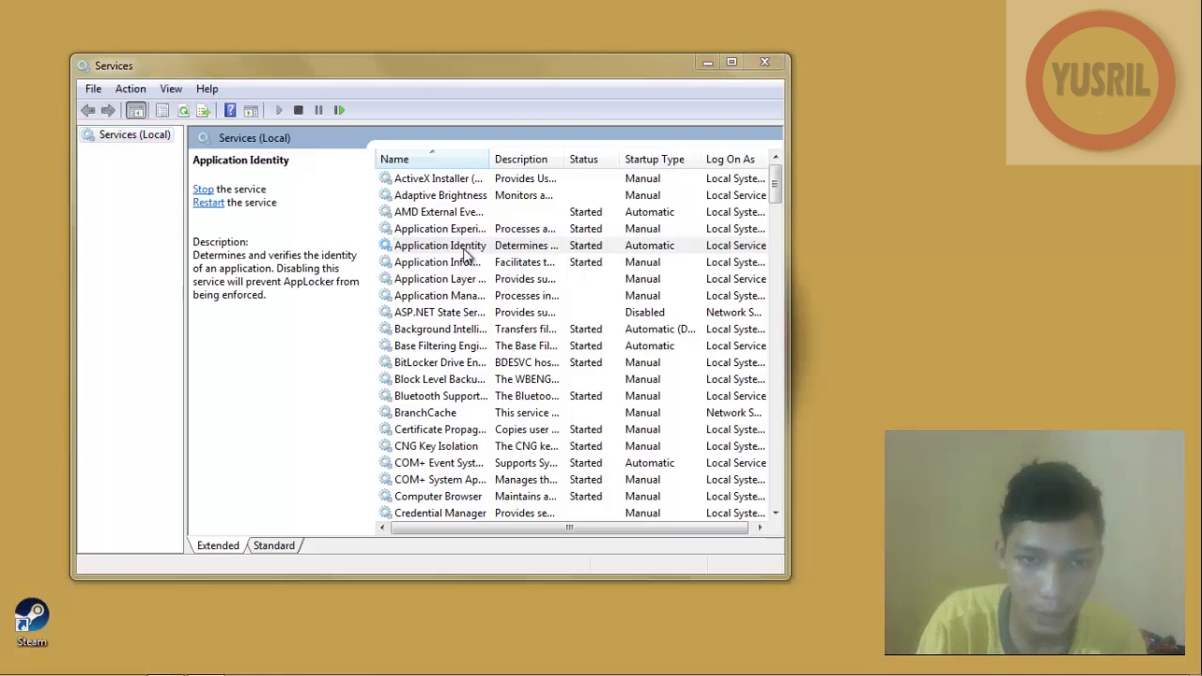
# Step: Set the Application Identity service's startup type to Automatic
pyautogui.click(451, 310)
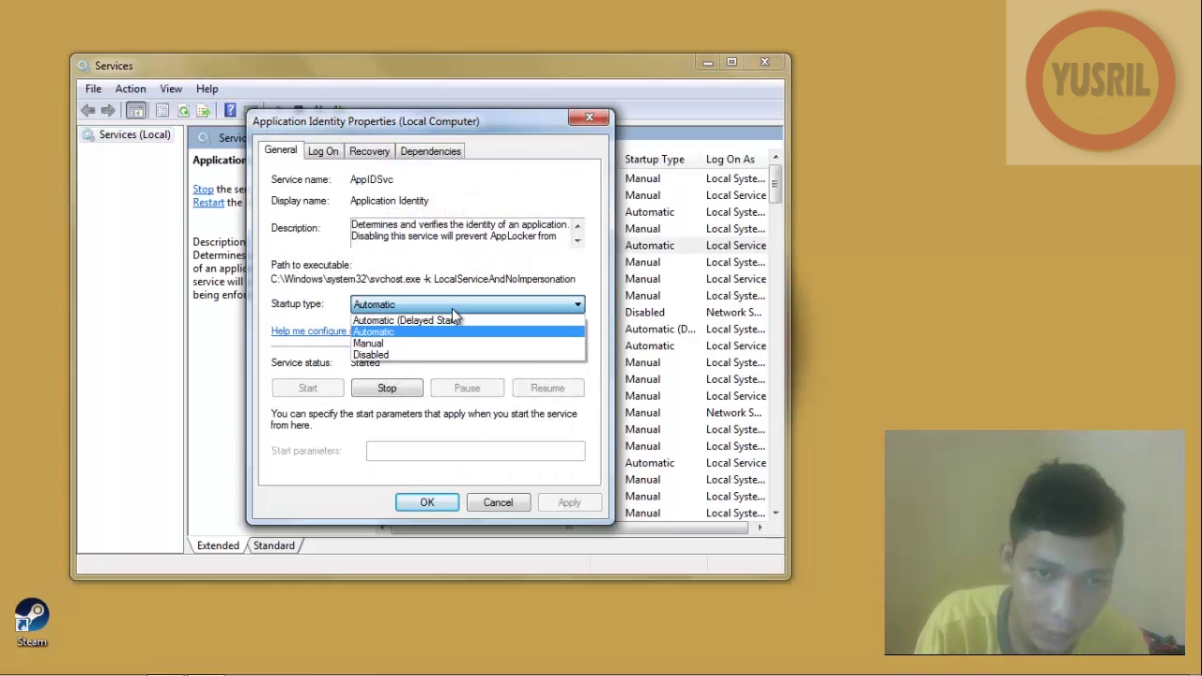
pyautogui.click(422, 306)
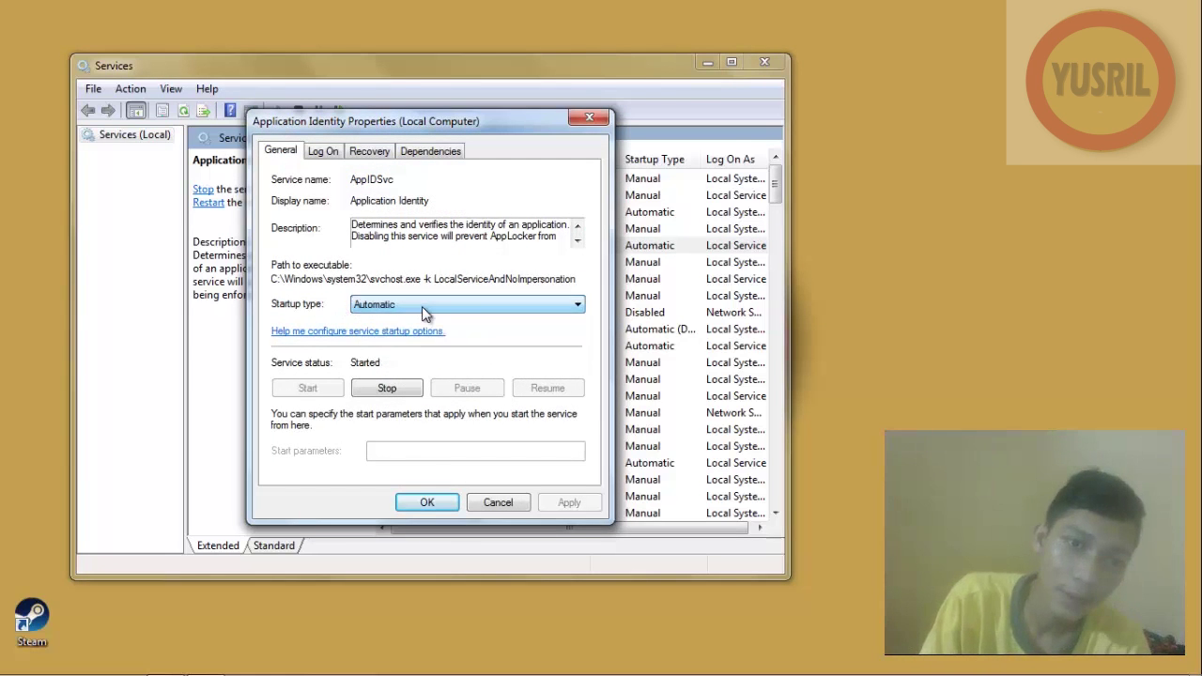
pyautogui.click(422, 306)
pyautogui.click(420, 334)
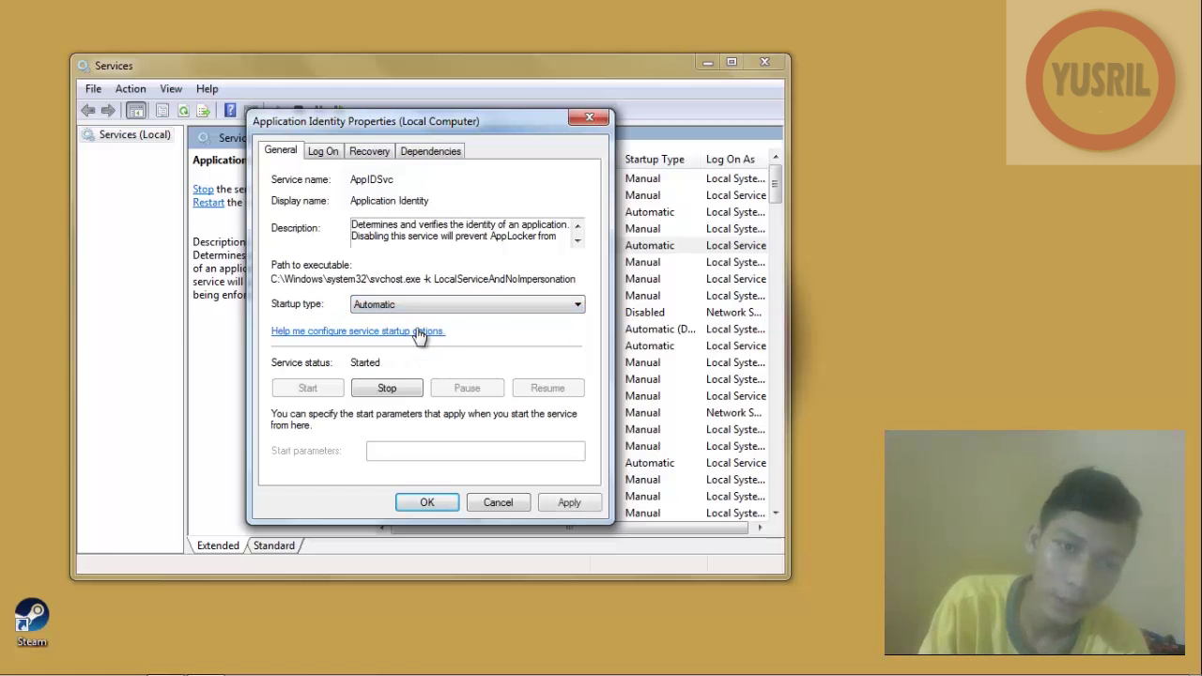
# Step: Stop and start the Application Identity service, apply the properties, and close the Services console
pyautogui.click(374, 393)
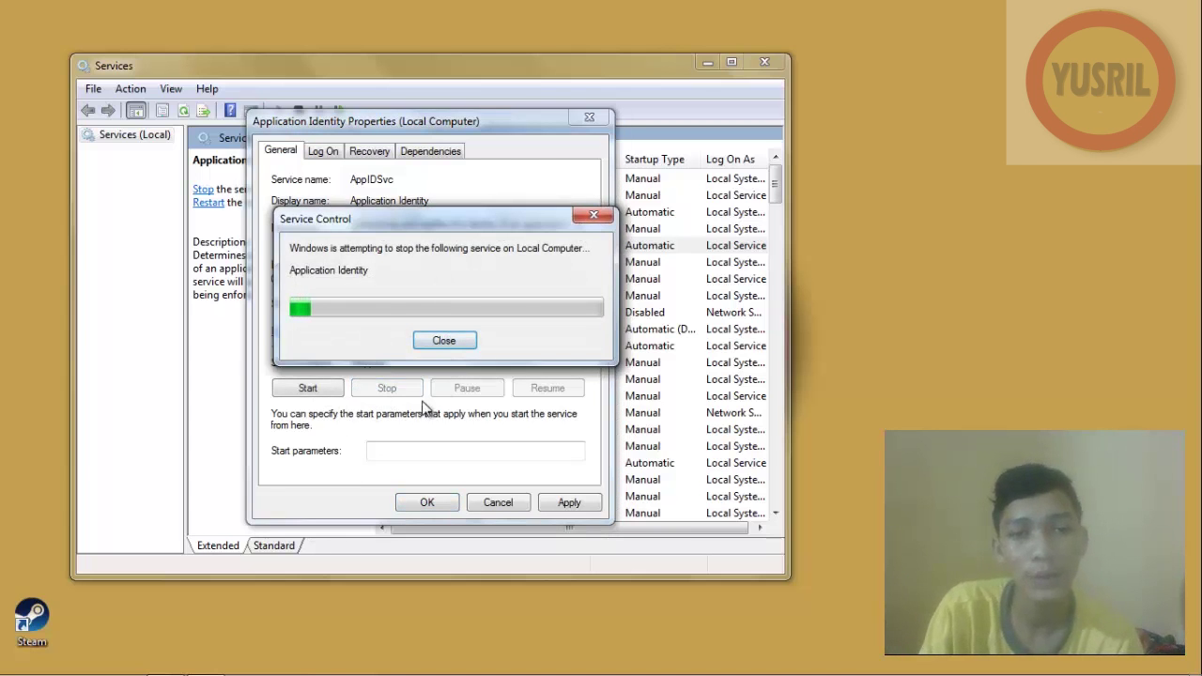
pyautogui.click(313, 391)
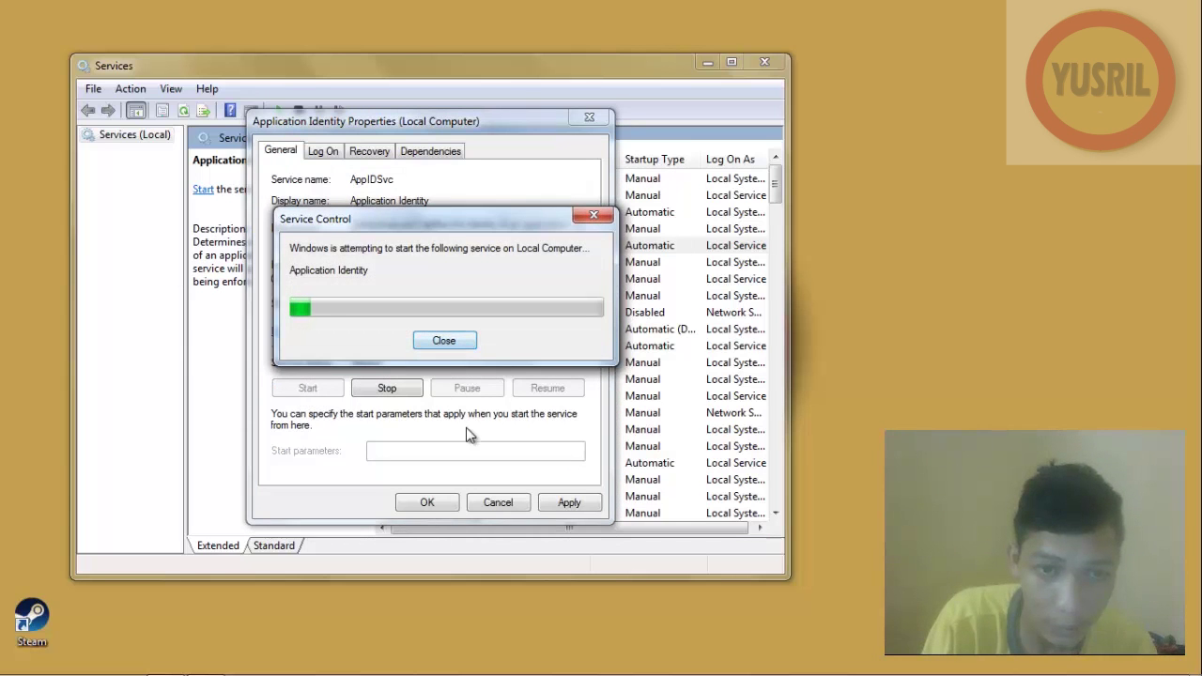
pyautogui.click(570, 503)
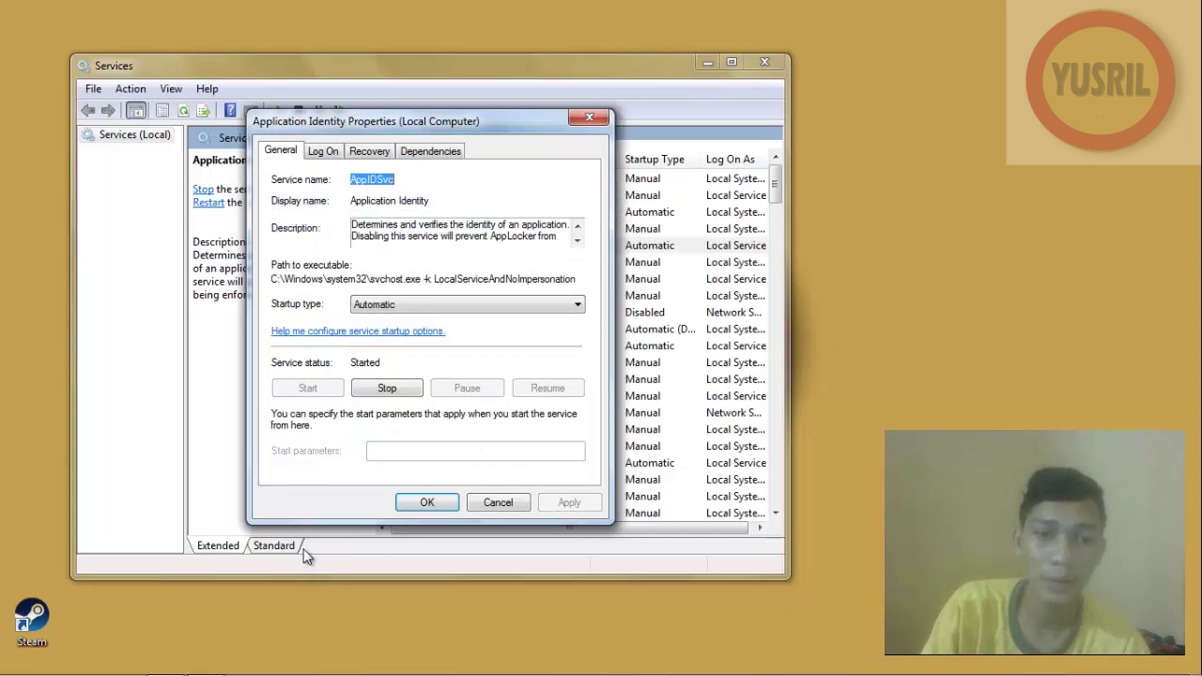
pyautogui.click(427, 502)
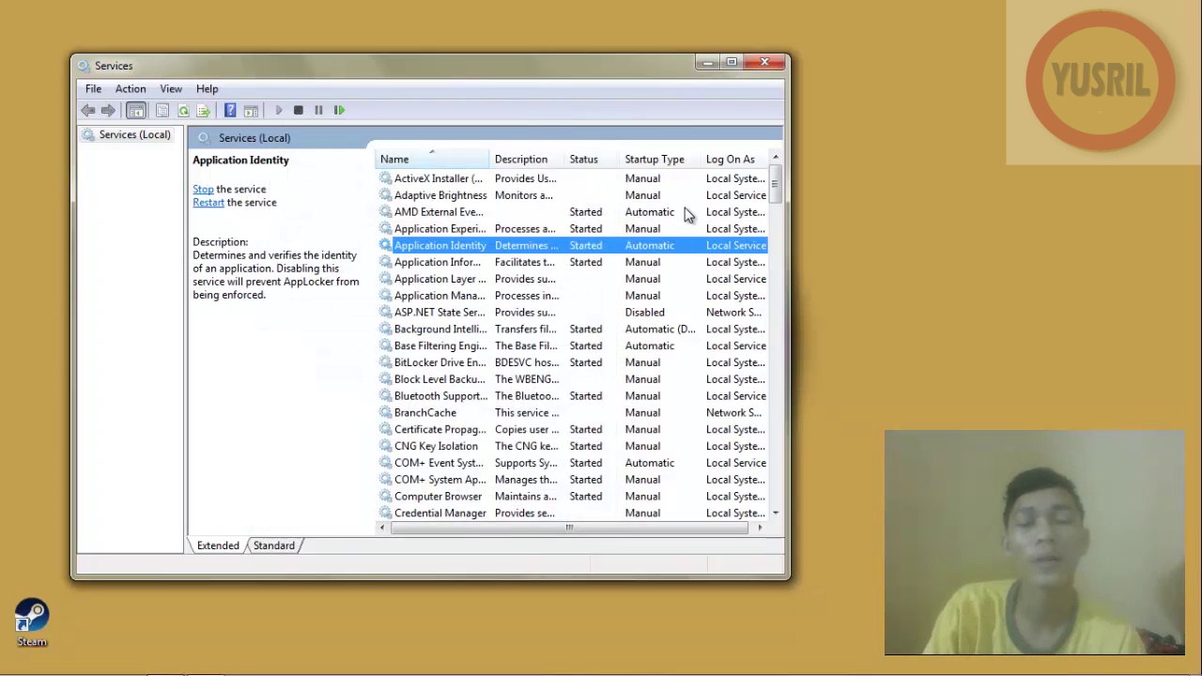
pyautogui.click(778, 62)
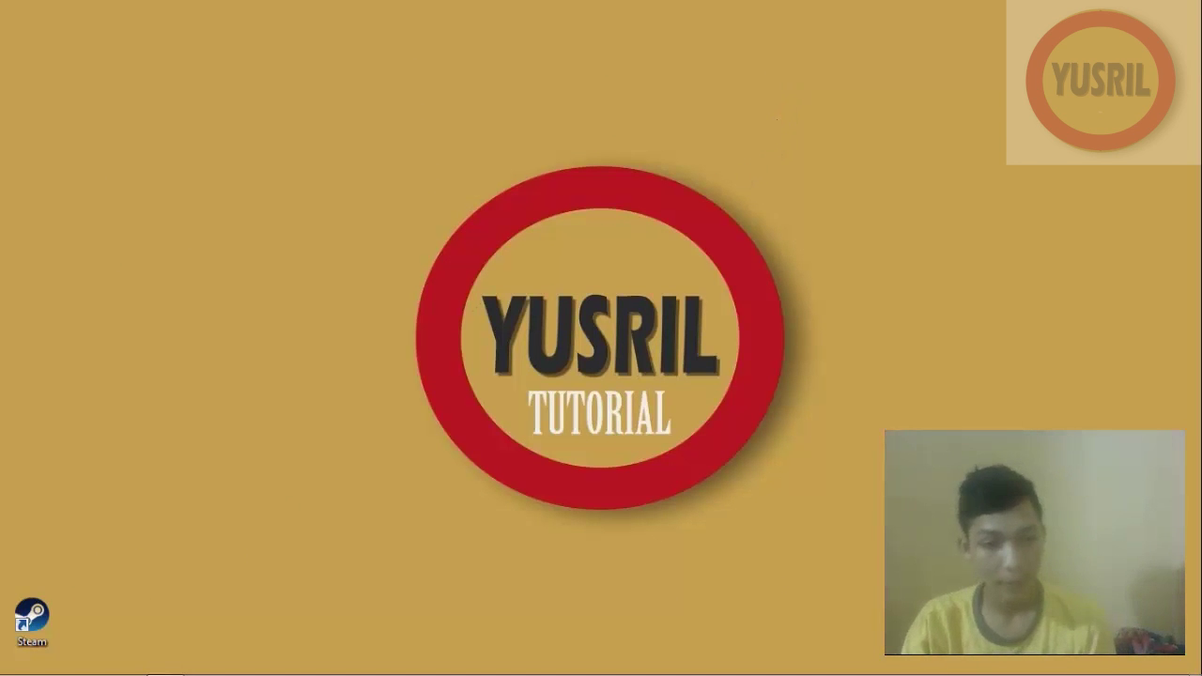
# Step: Search for "cmd" and open the Command Prompt as administrator
pyautogui.click(21, 663)
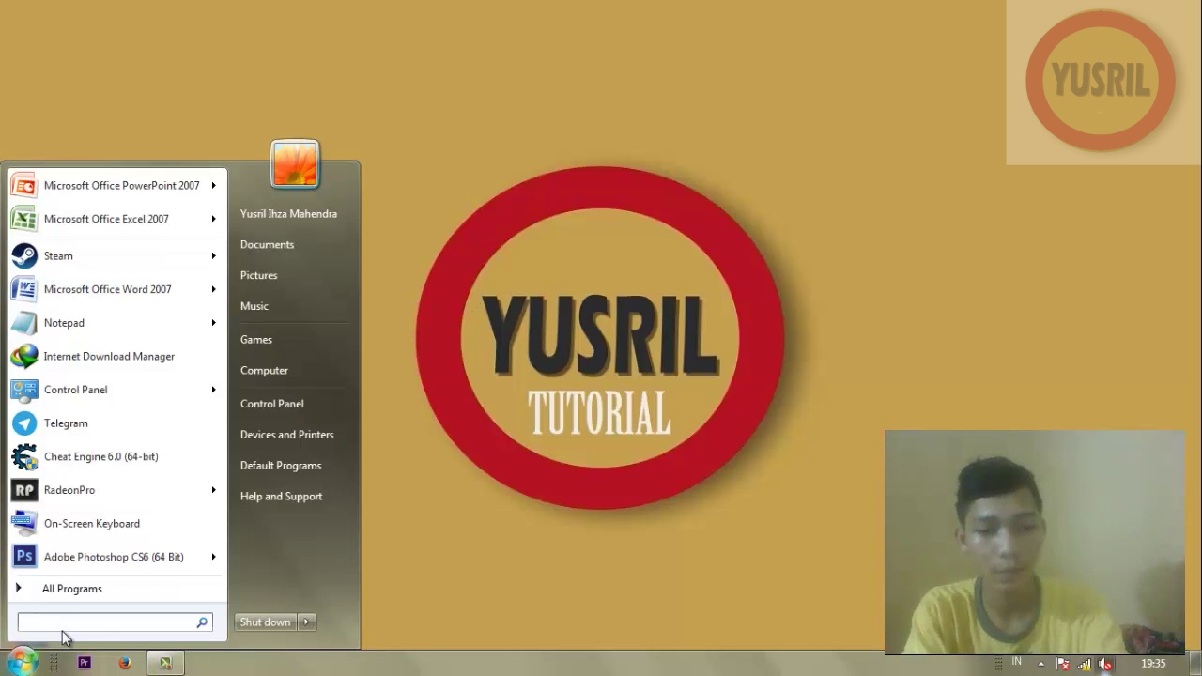
pyautogui.write('cmd')
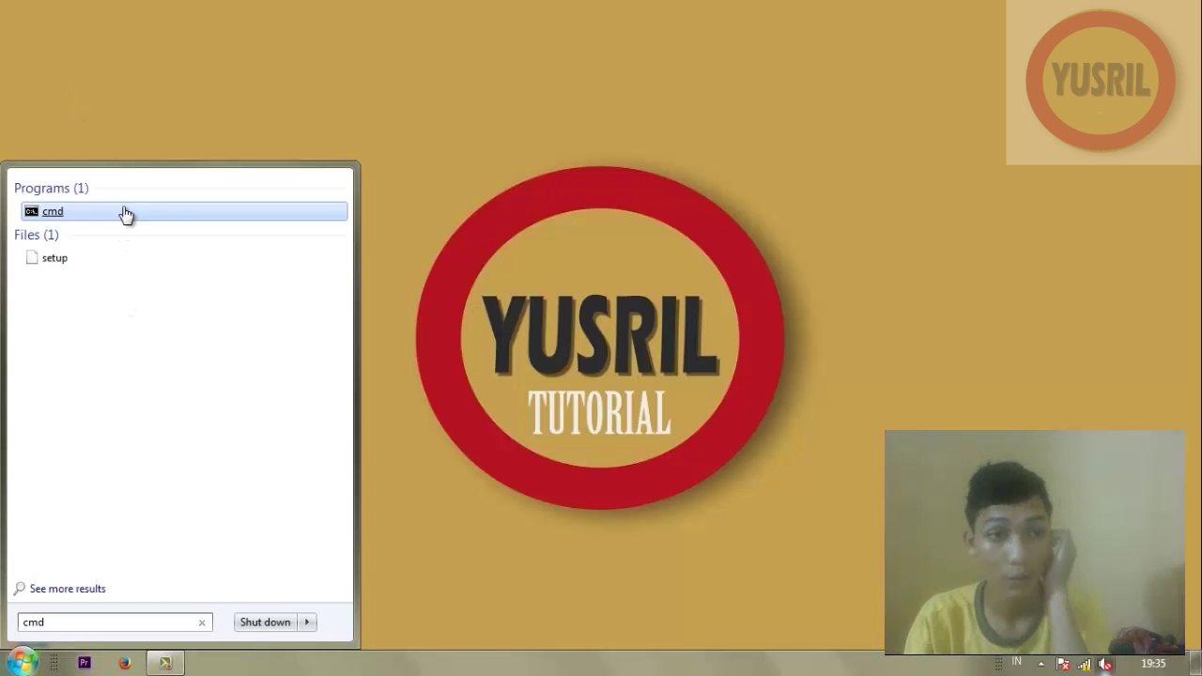
pyautogui.rightClick(124, 212)
pyautogui.click(244, 242)
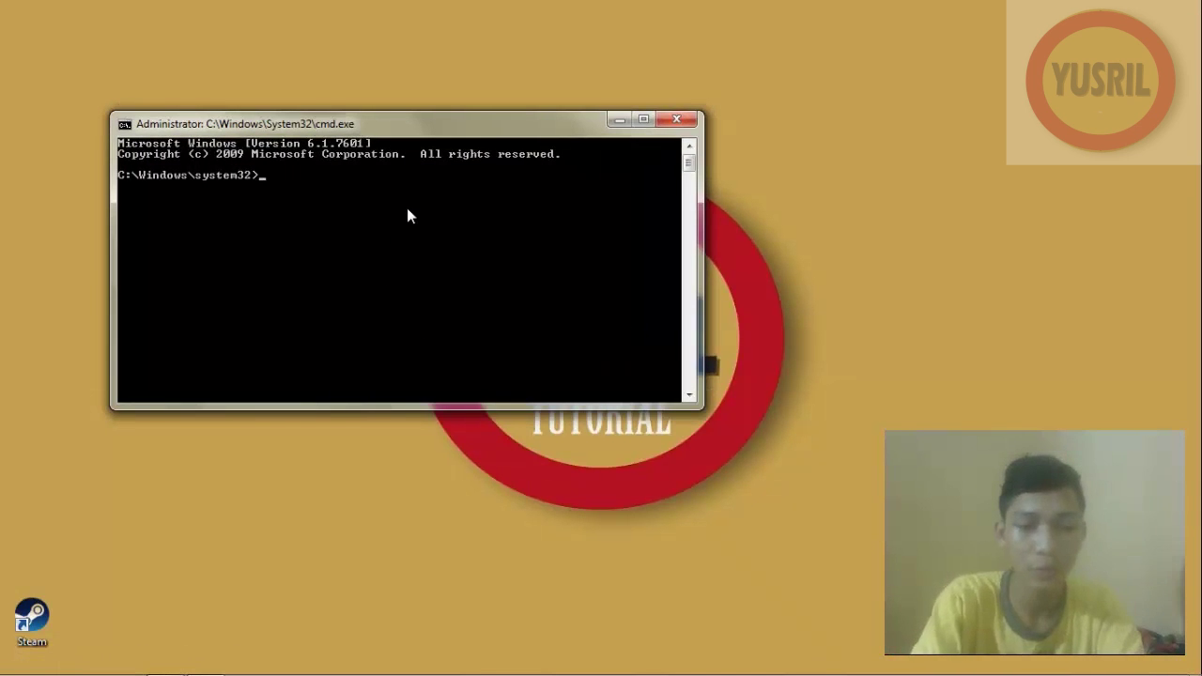
# Step: Run "gpupdate /force" to refresh the group policies, and close the Command Prompt
pyautogui.write('gpu')
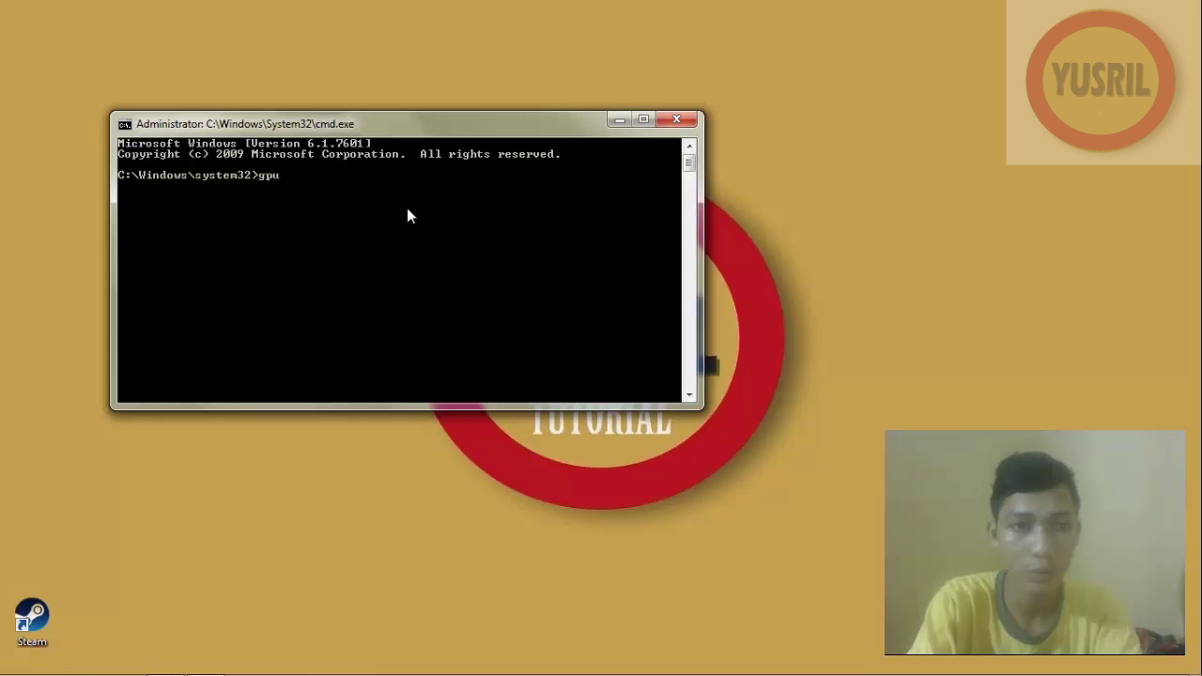
pyautogui.press('BackSpace')
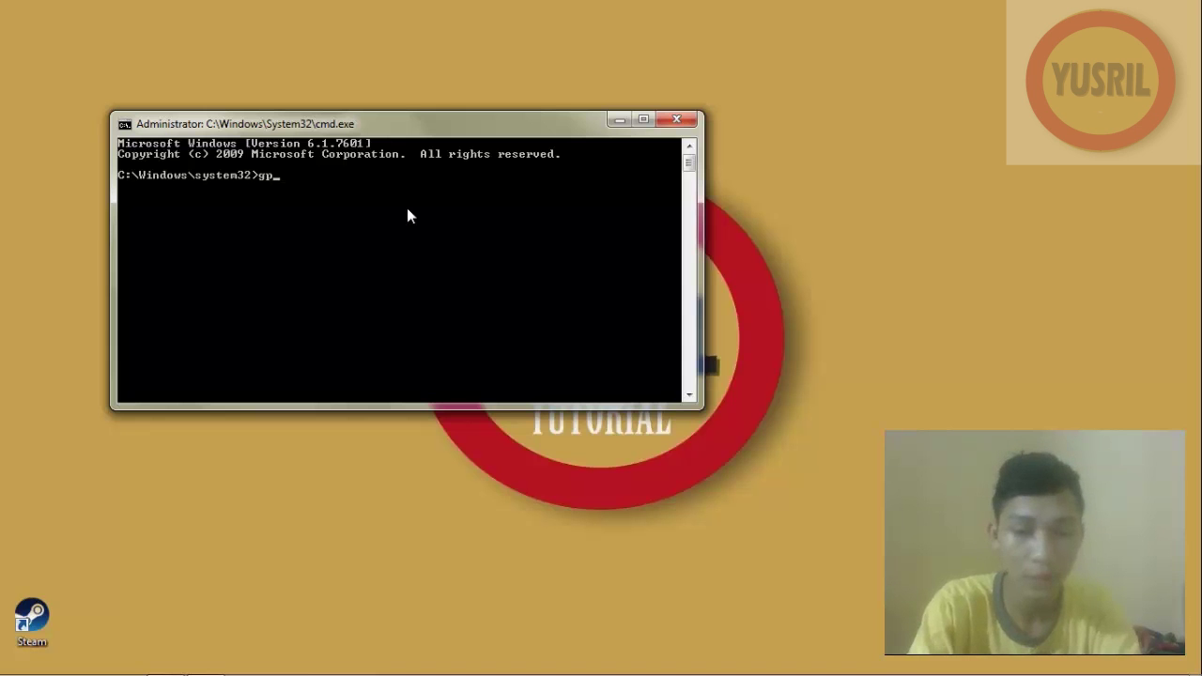
pyautogui.write('update')
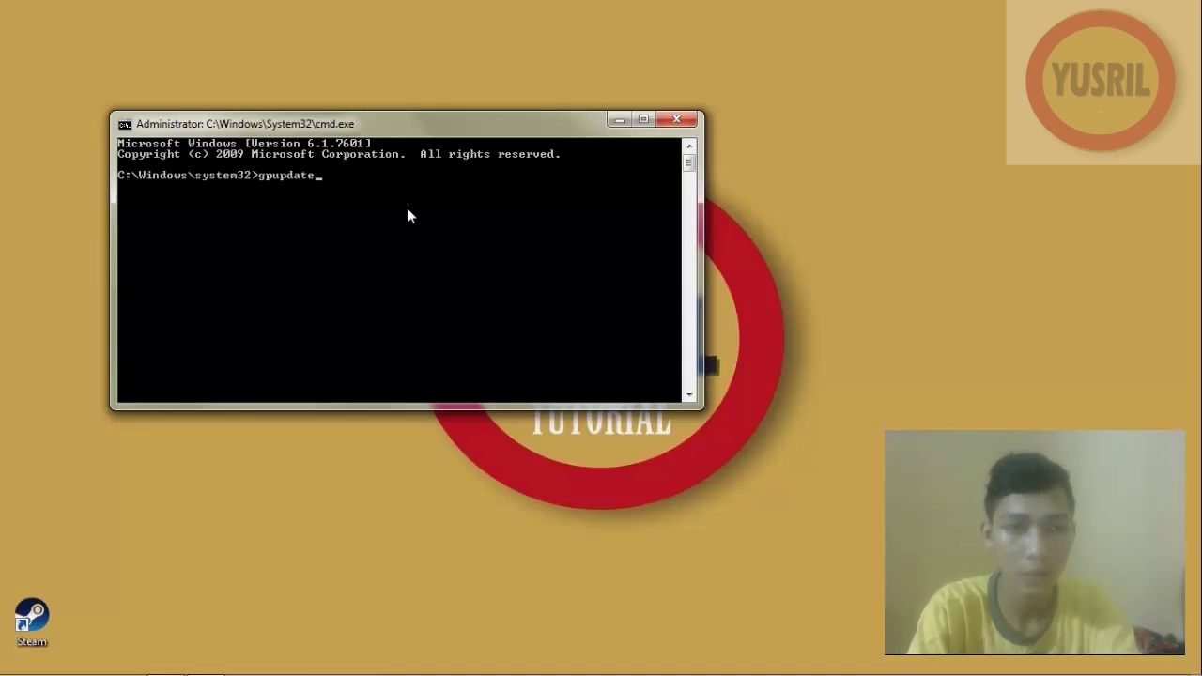
pyautogui.write(' /')
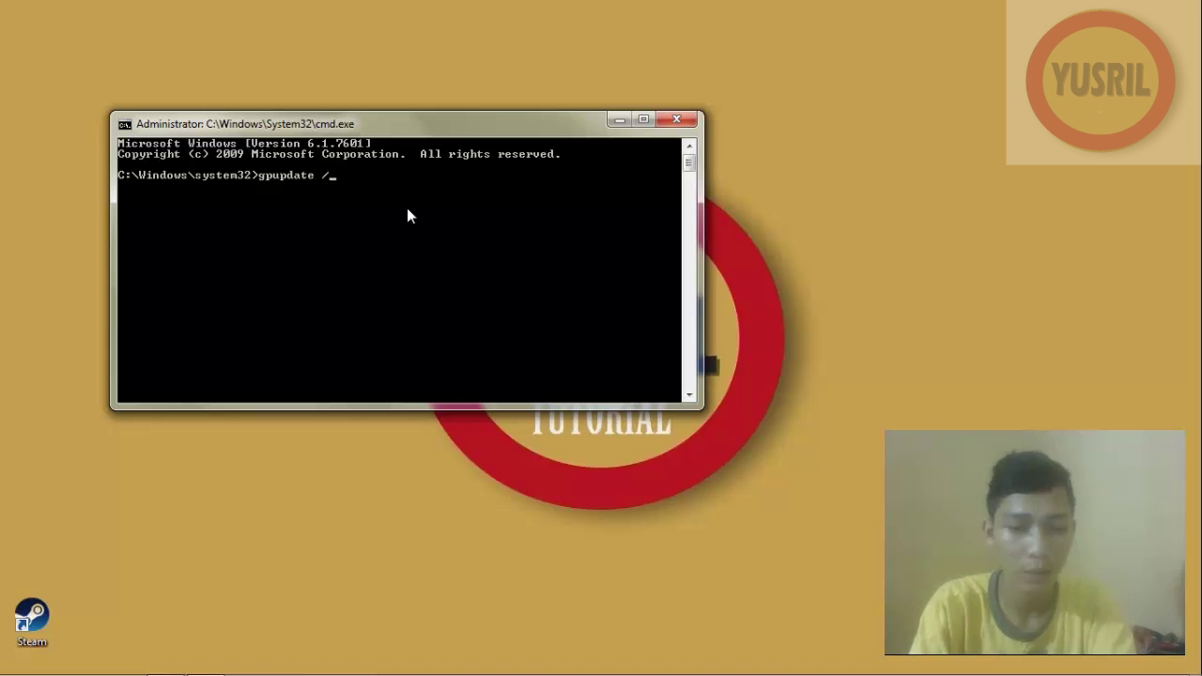
pyautogui.write('force')
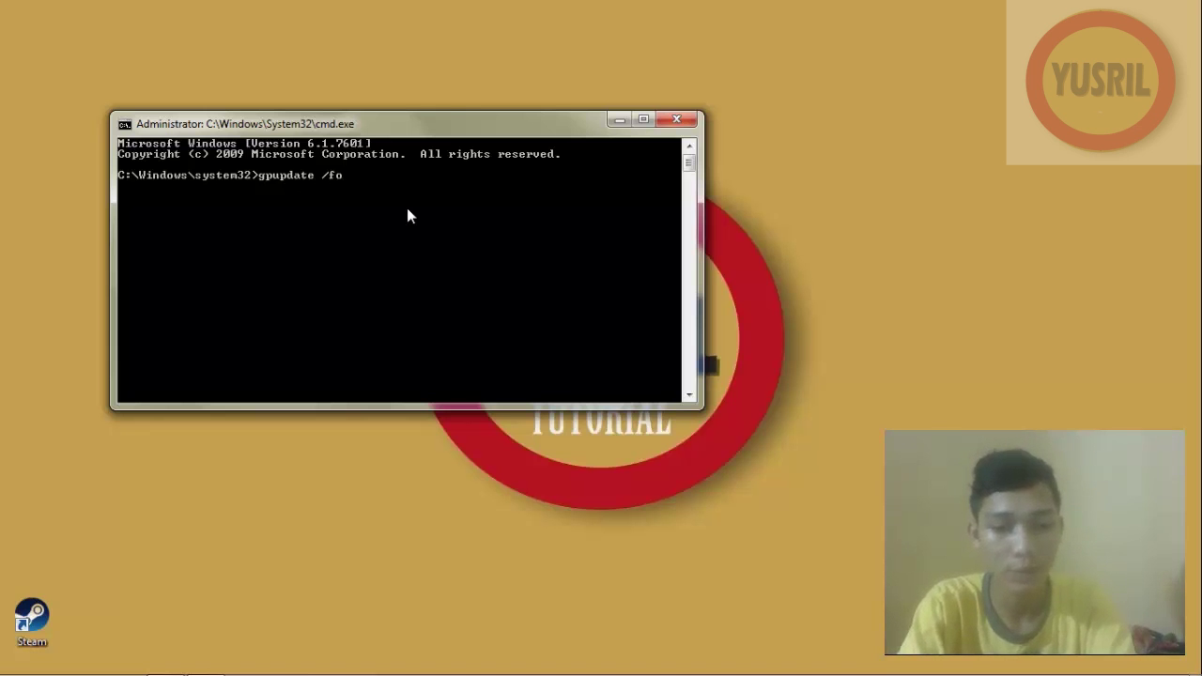
pyautogui.press('Return')
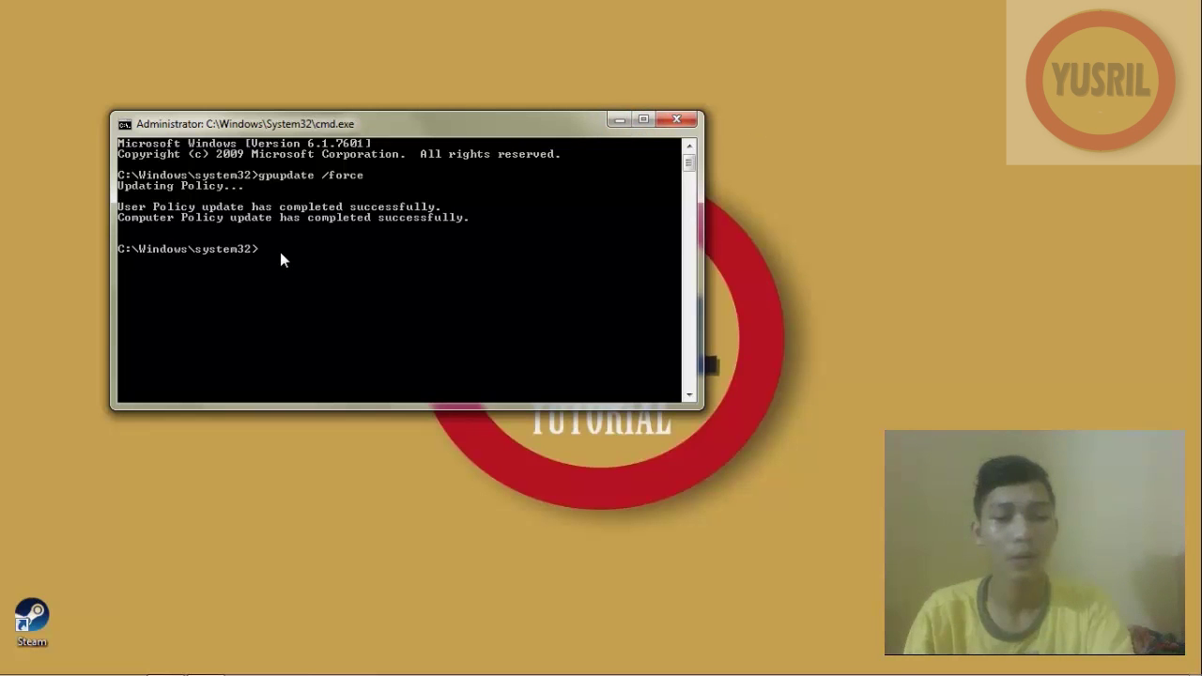
pyautogui.hotkey('alt', 'F4')
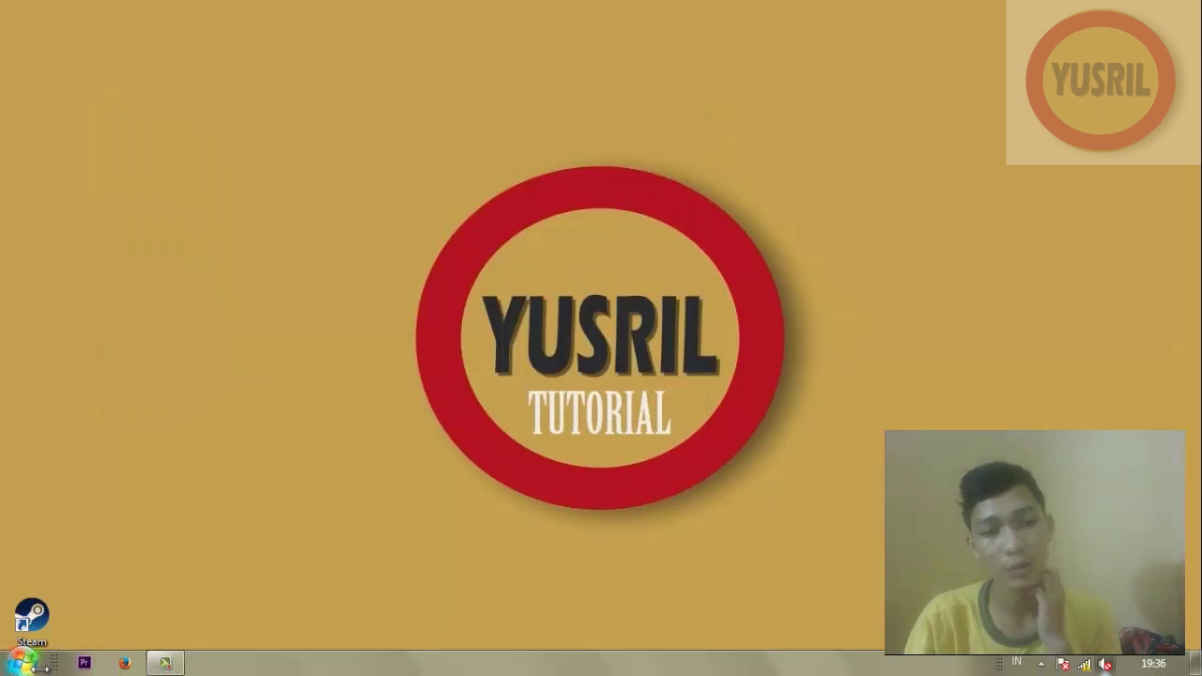
# Step: Switch to the GUEST 2 account and try to launch Mozilla Firefox from a program search for "moz"
pyautogui.click(22, 662)
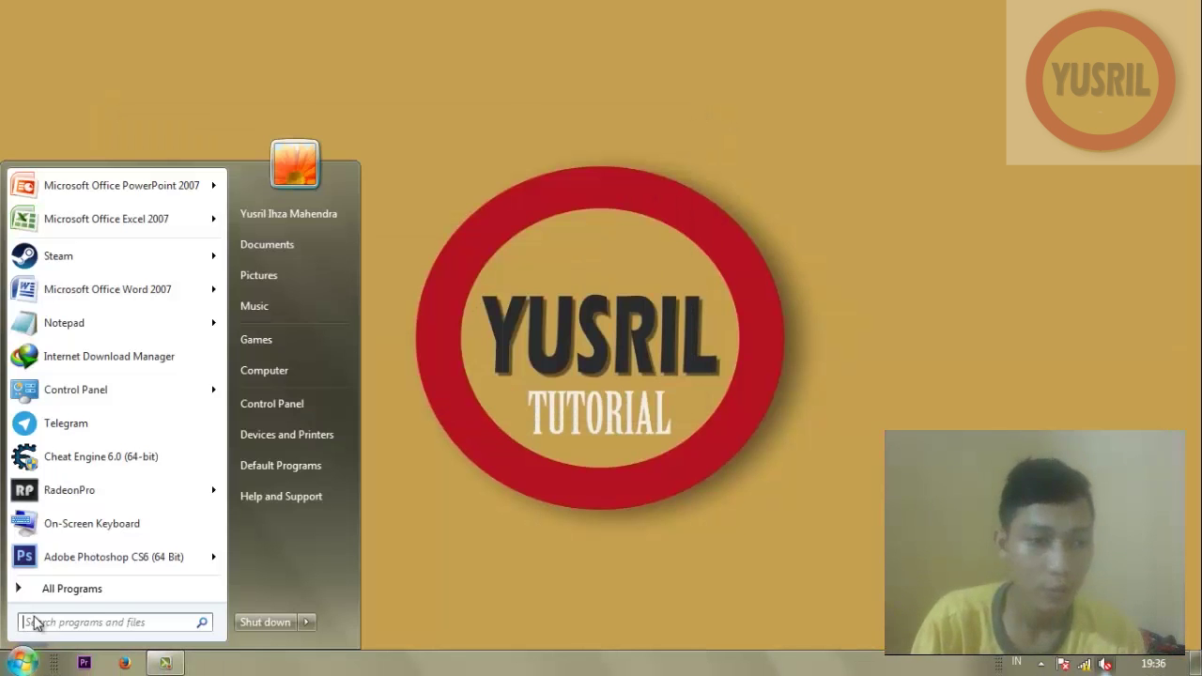
pyautogui.click(306, 621)
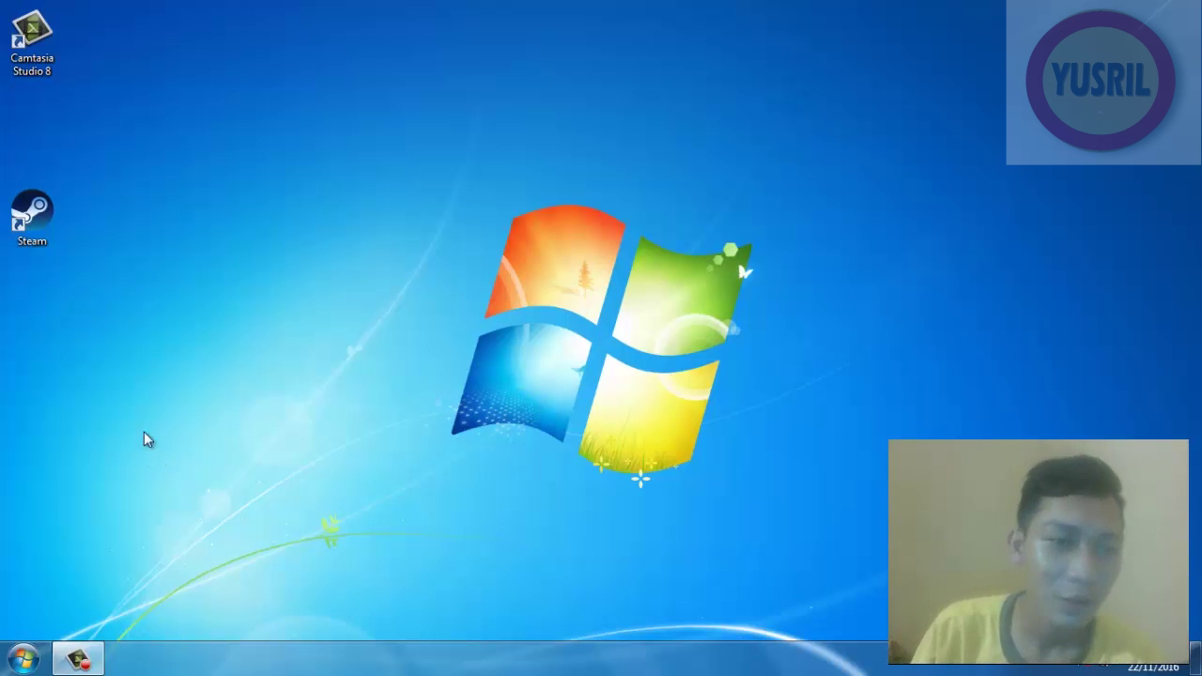
pyautogui.click(23, 660)
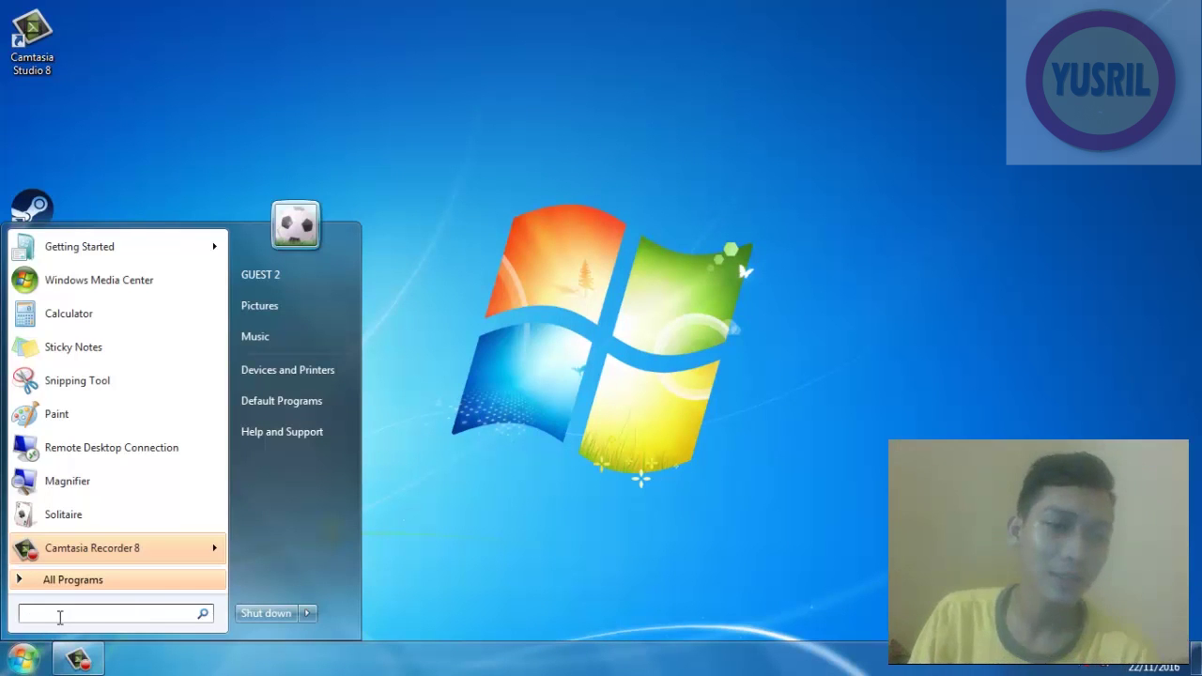
pyautogui.write('mozila')
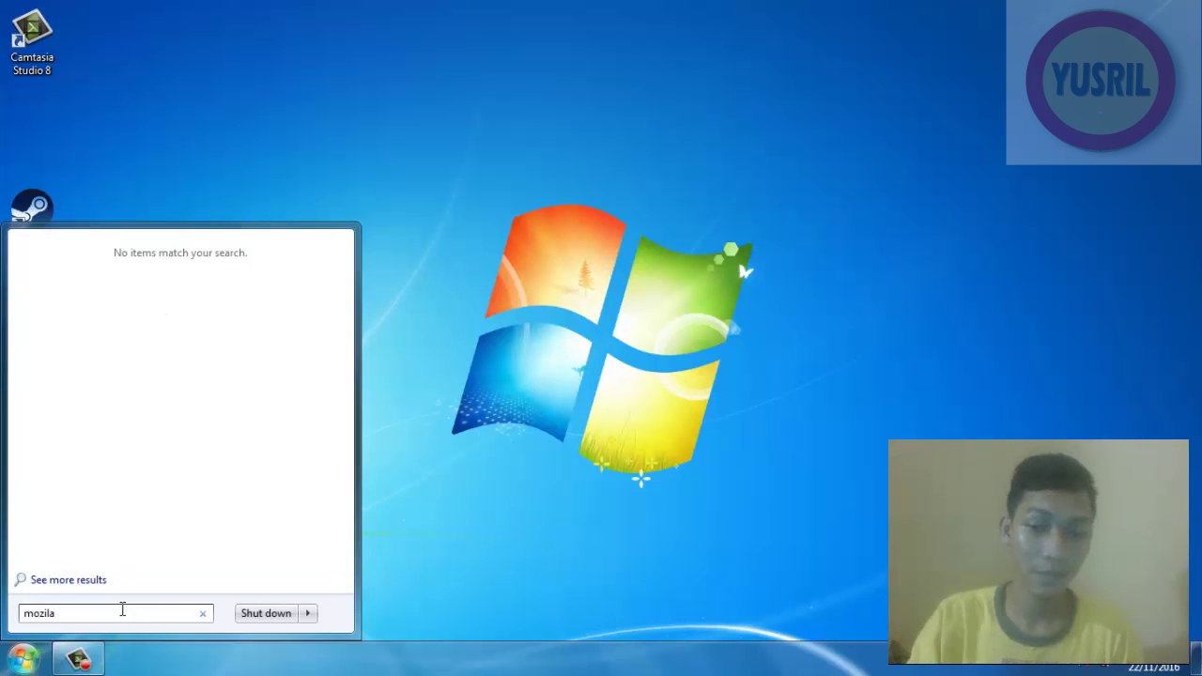
pyautogui.press('BackSpace')
pyautogui.press('BackSpace')
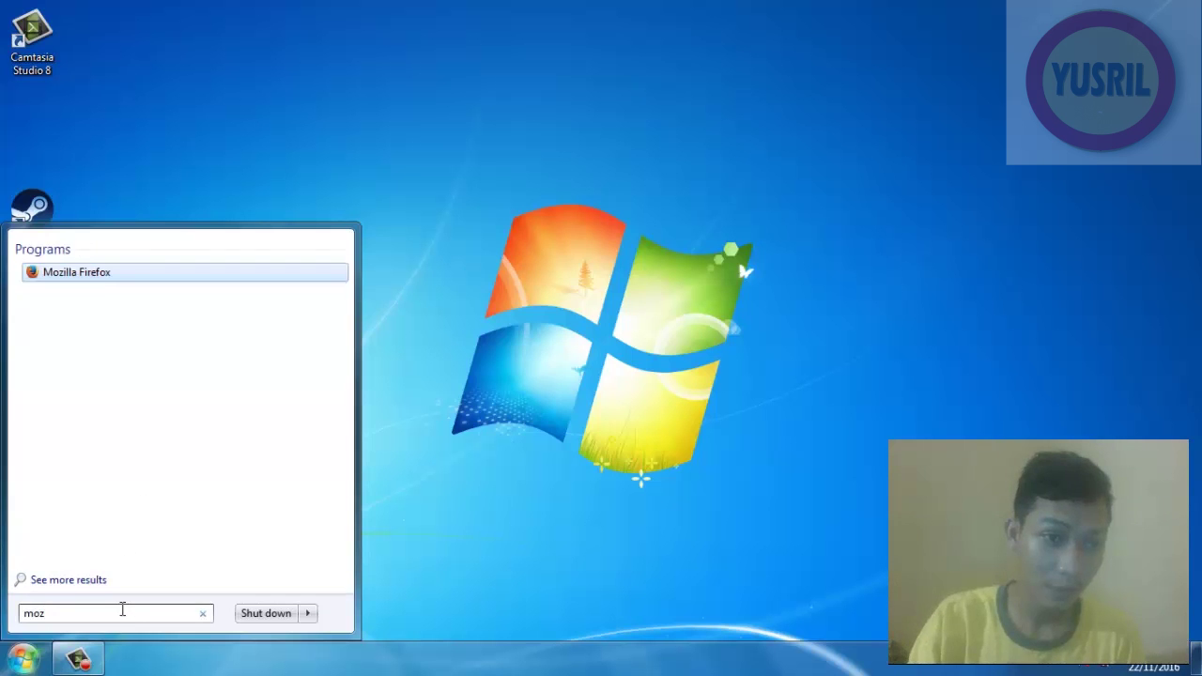
pyautogui.click(247, 275)
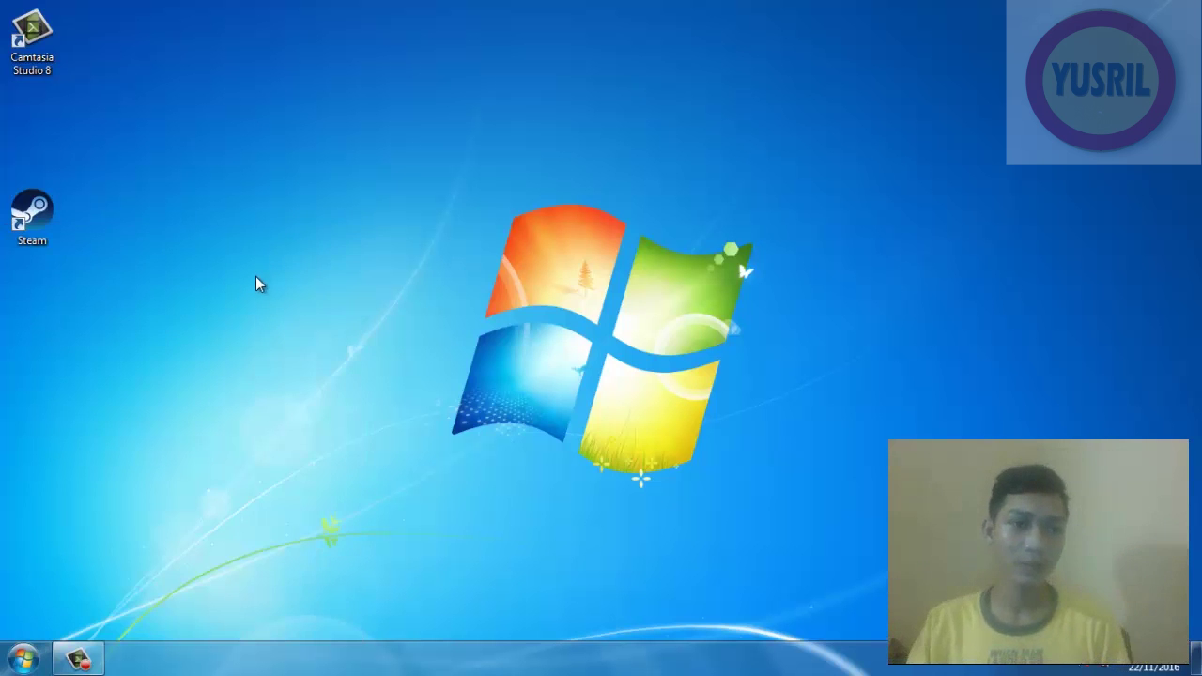